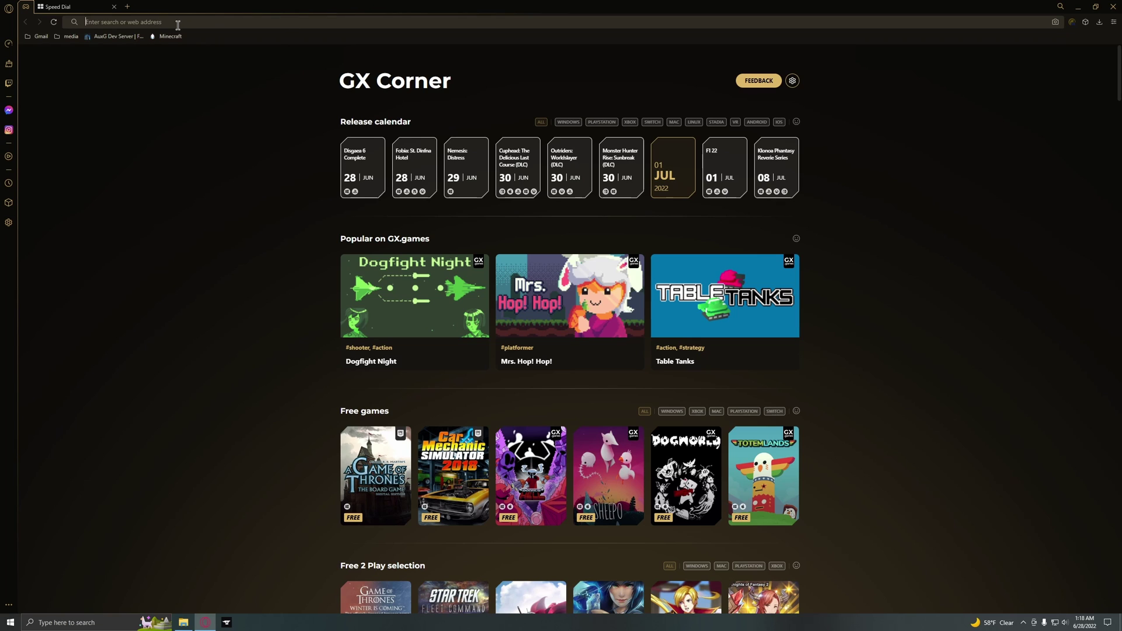
Paste the Temurin GitHub OpenJDK 8 JRE .msi link into the address bar and download it.
click(229, 28)
key(ctrl+v)
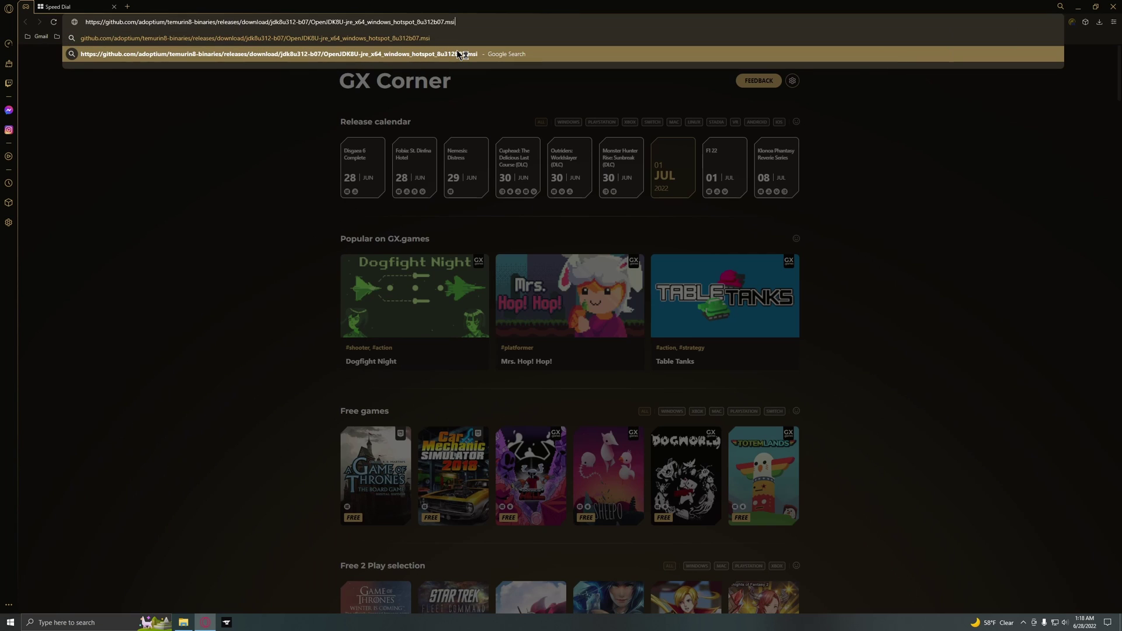
key(Return)
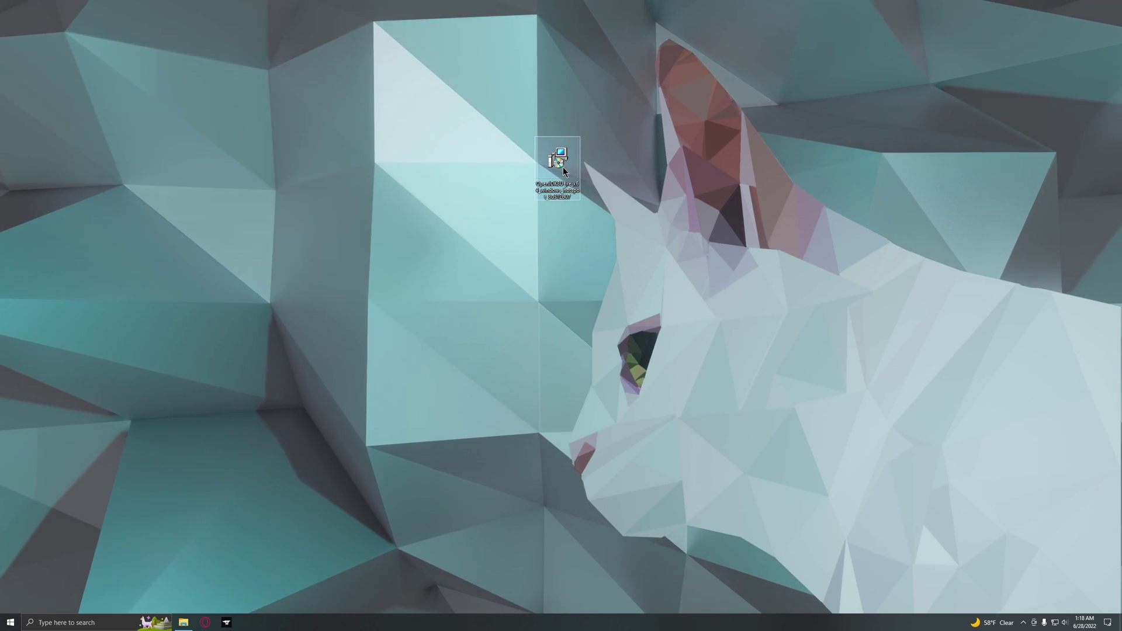
Install Eclipse Temurin JRE 8u312 with default options, then delete the installer from the desktop.
double_click(562, 166)
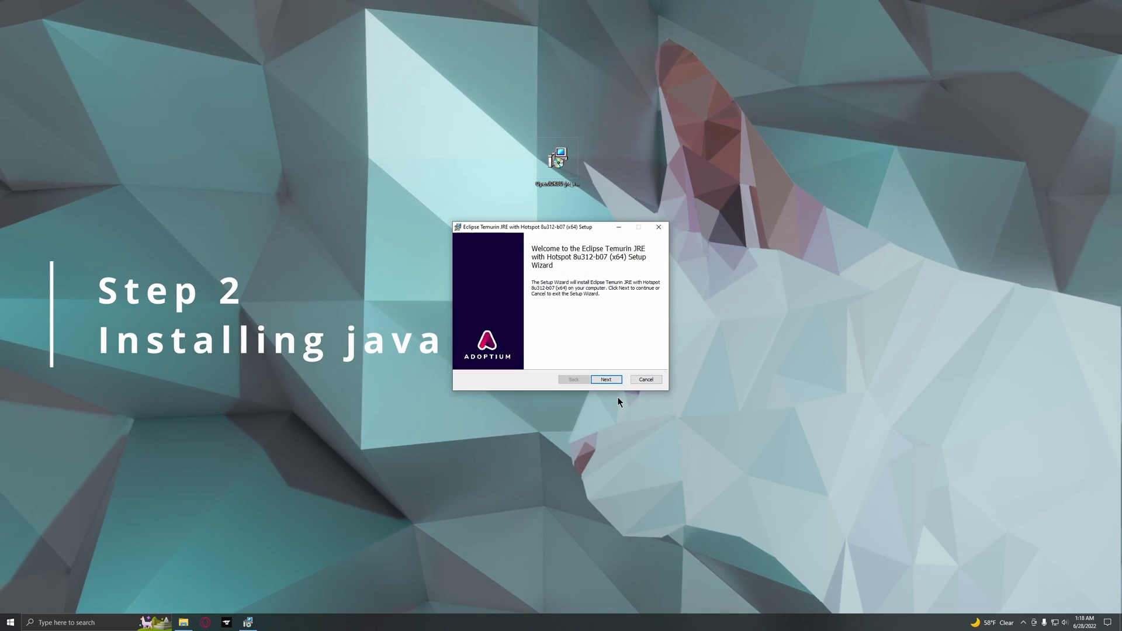
click(604, 377)
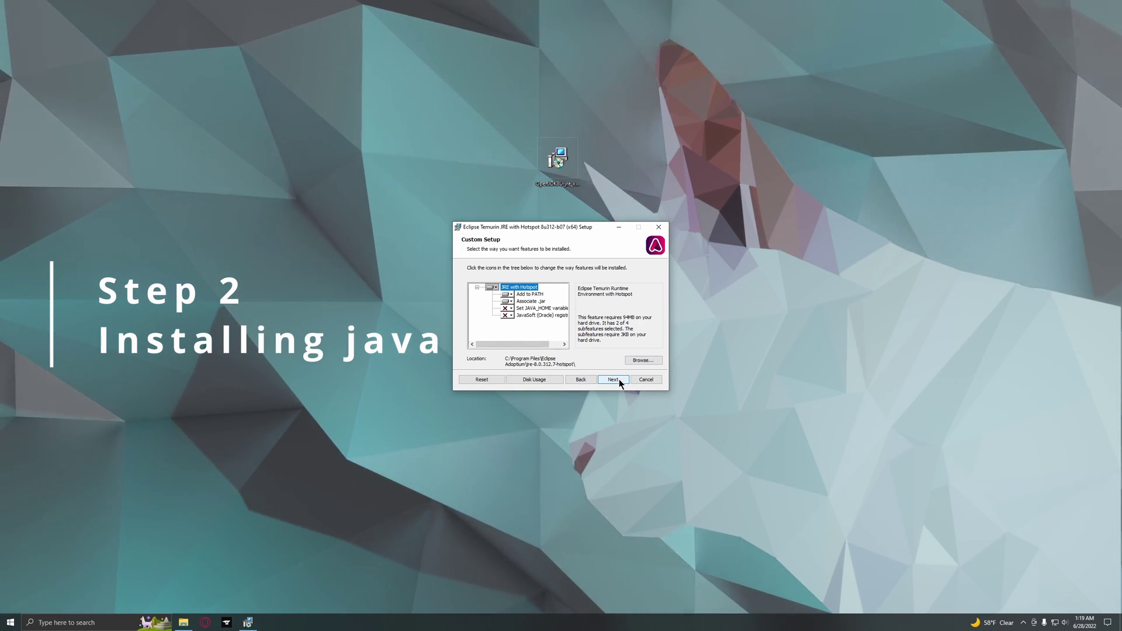
click(619, 378)
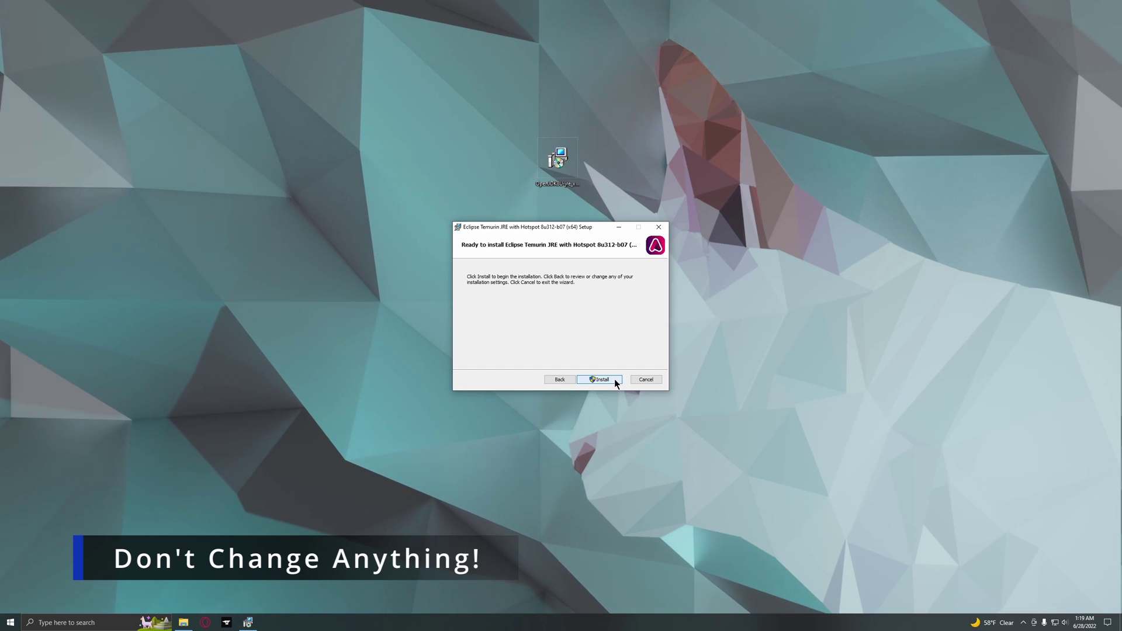
click(615, 379)
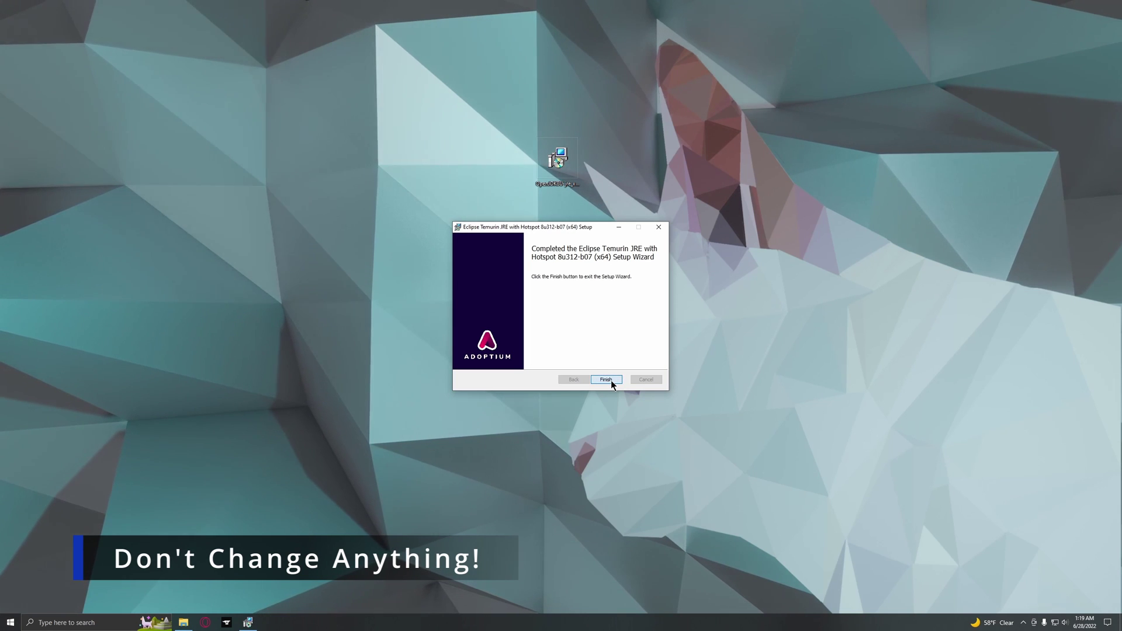
click(611, 380)
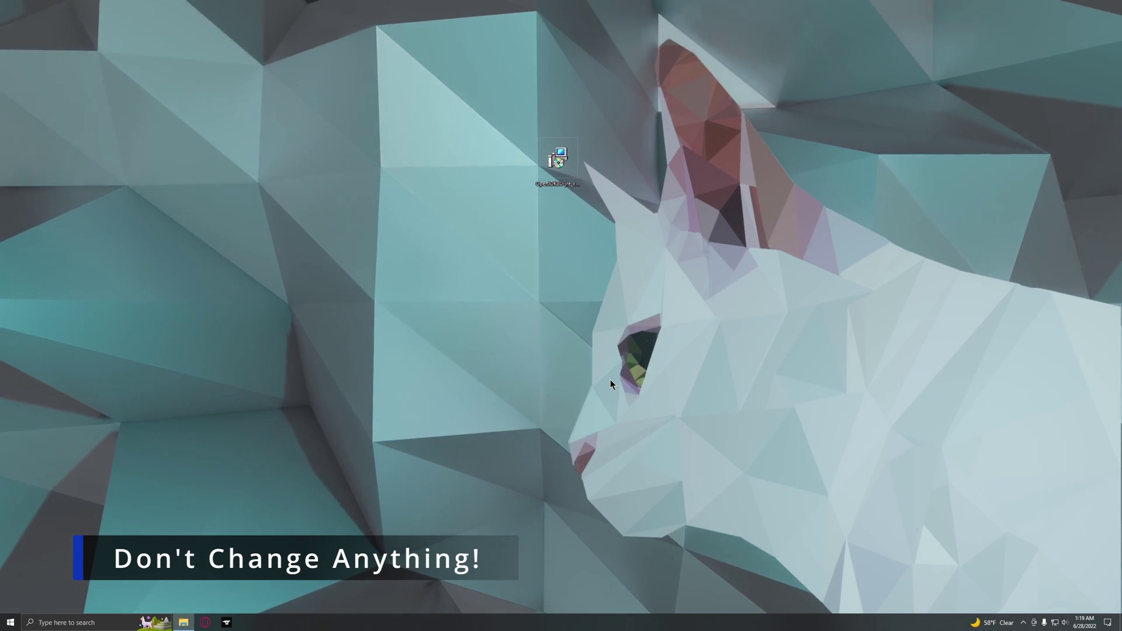
click(558, 163)
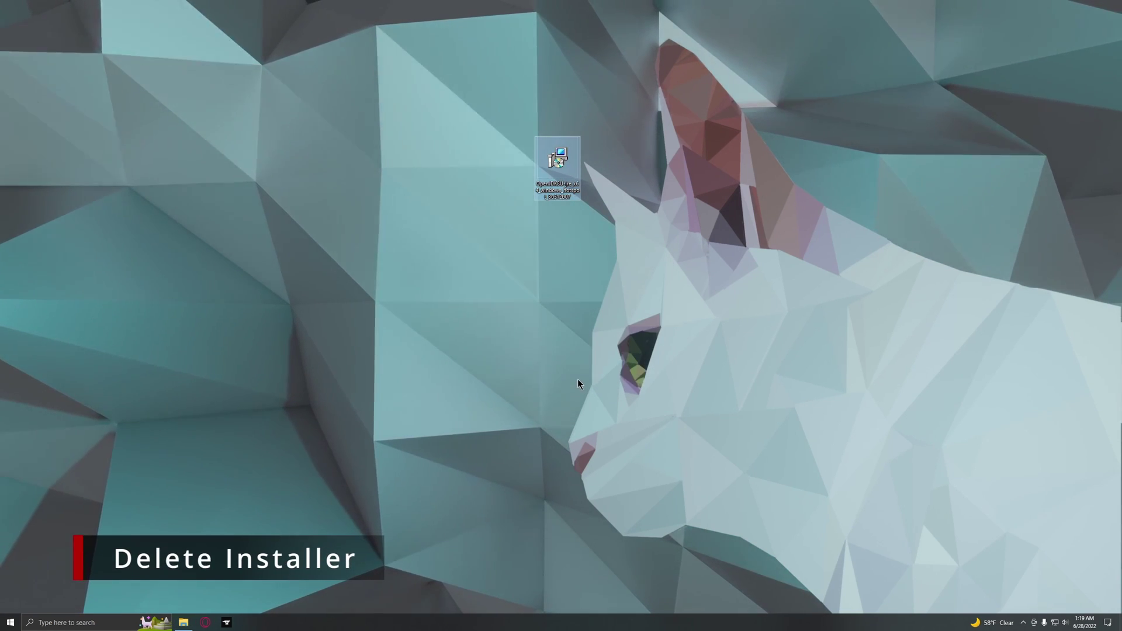
key(Delete)
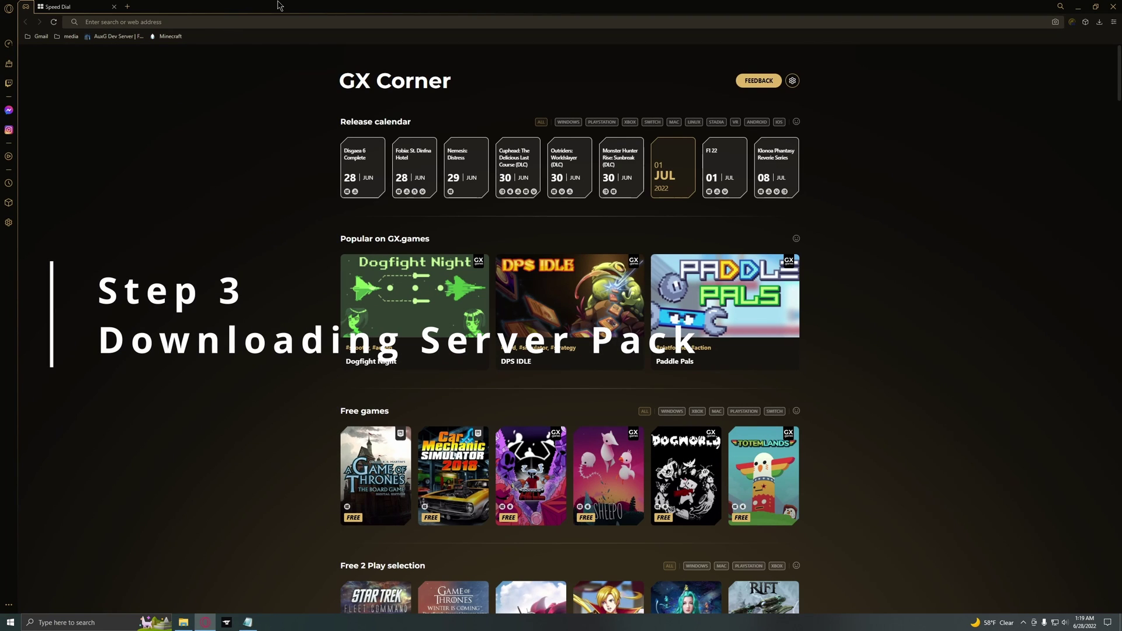
Search 'curse forge vault hunters' and browse CurseForge for the 1.12.4 server pack download.
text(curse)
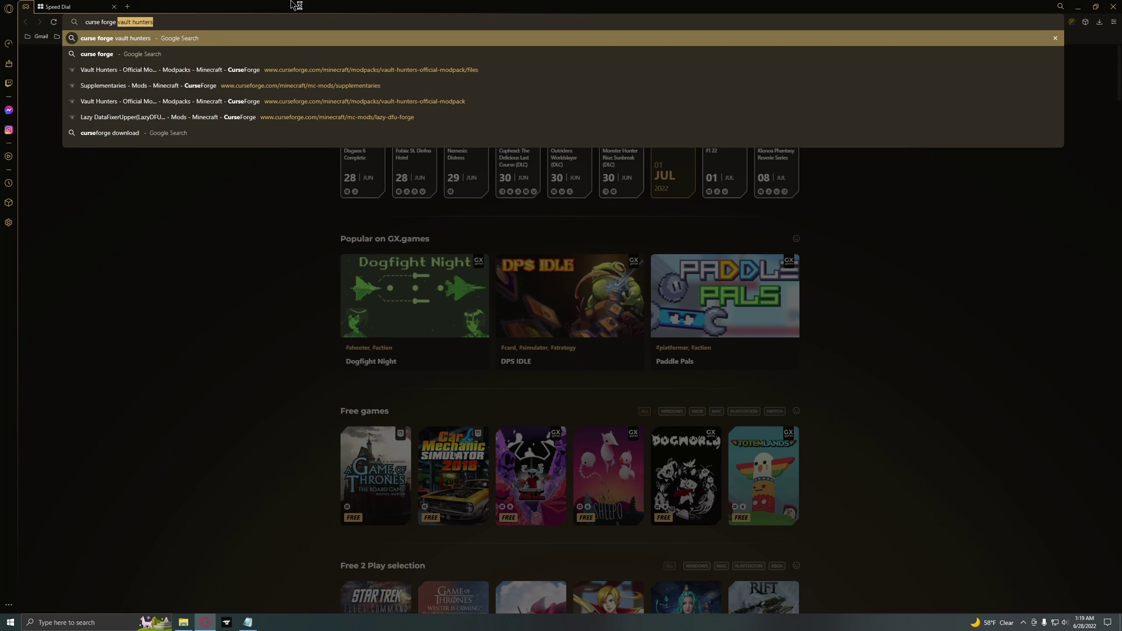
text( forge vau)
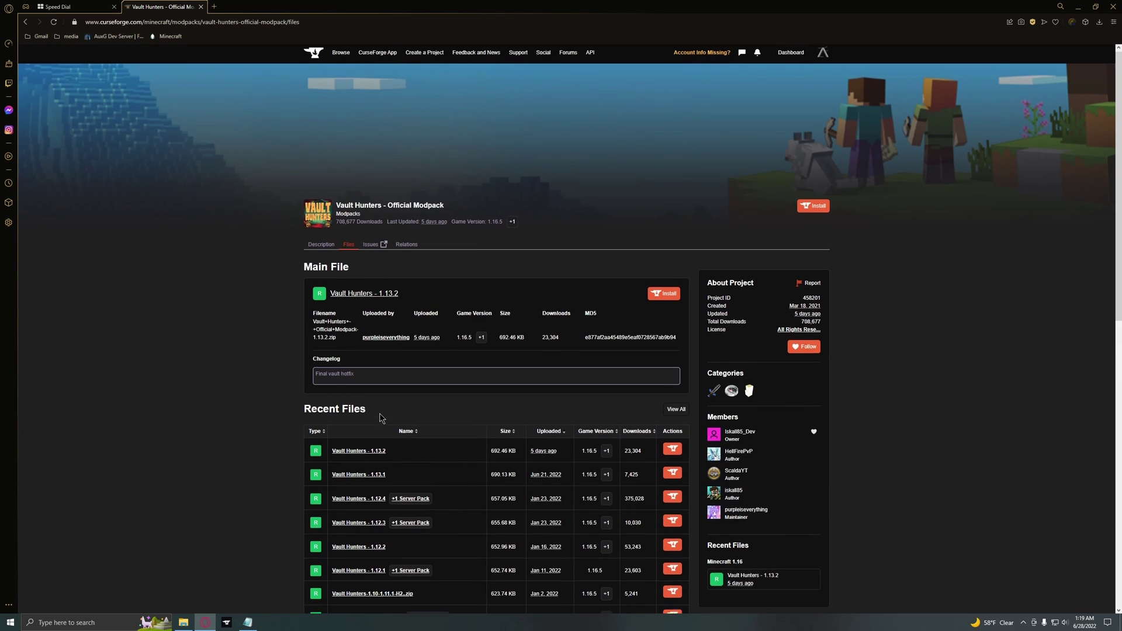
scroll(380, 417, down, 3)
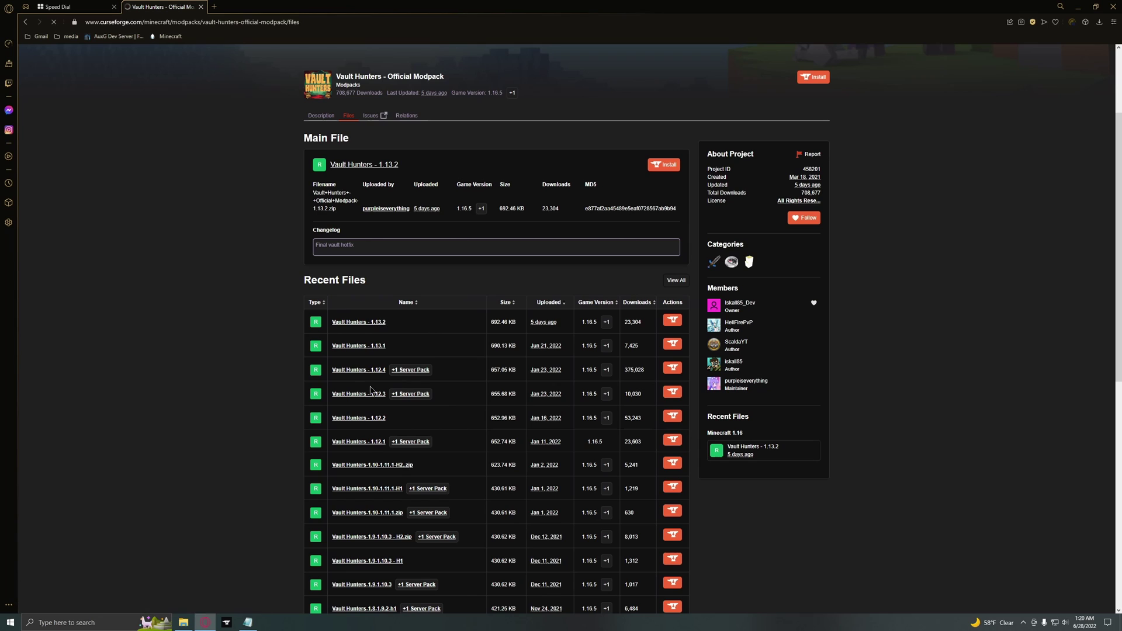
scroll(403, 434, down, 3)
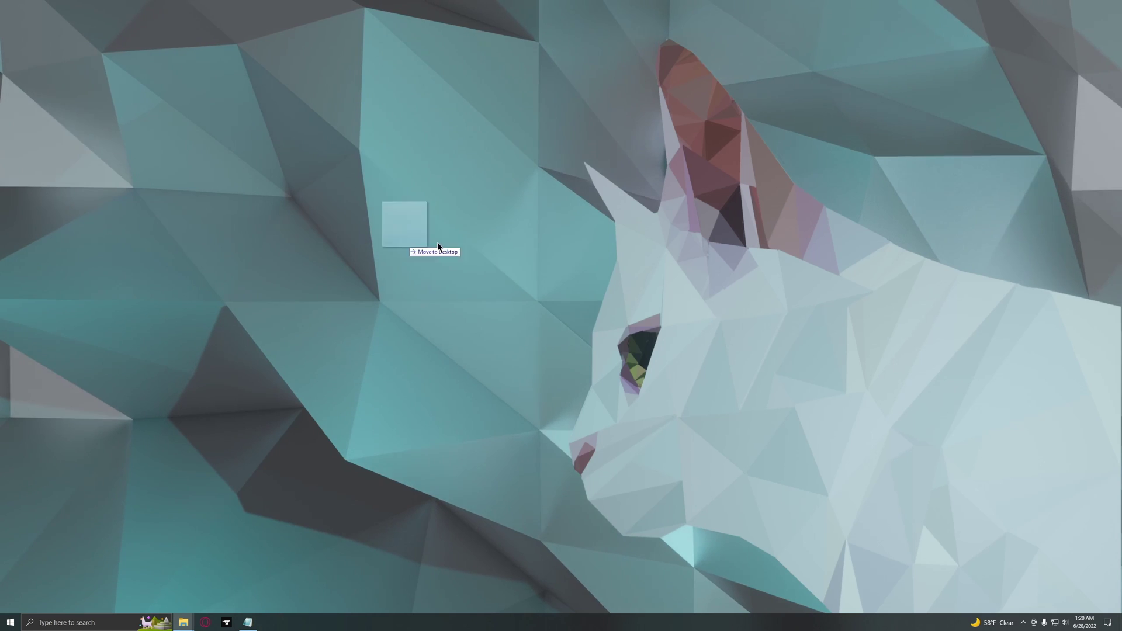
Extract the server pack zip on the desktop and open VaultHunters-OfficialModpack-1.12.4-Server.
drag(437, 242, 534, 252)
drag(548, 207, 540, 284)
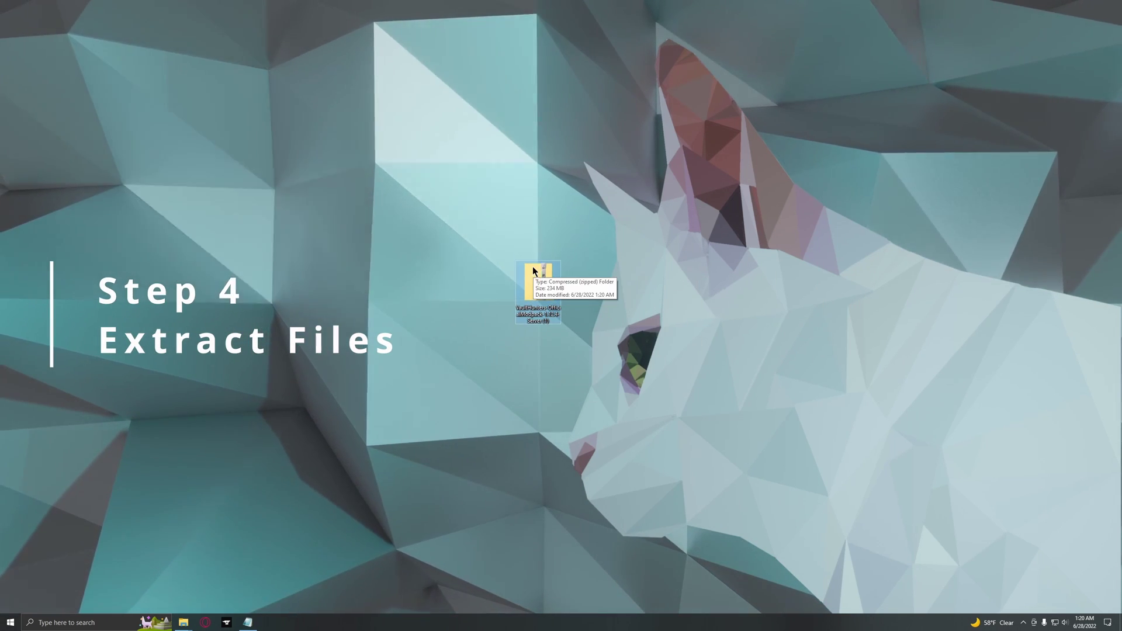
right_click(536, 282)
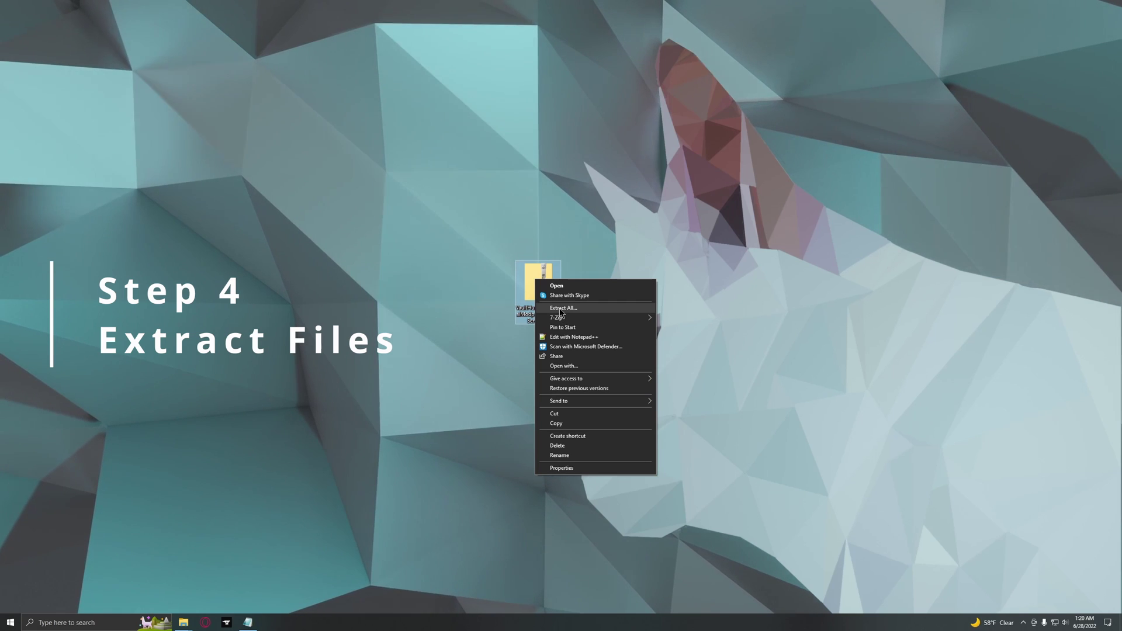
click(586, 309)
click(649, 394)
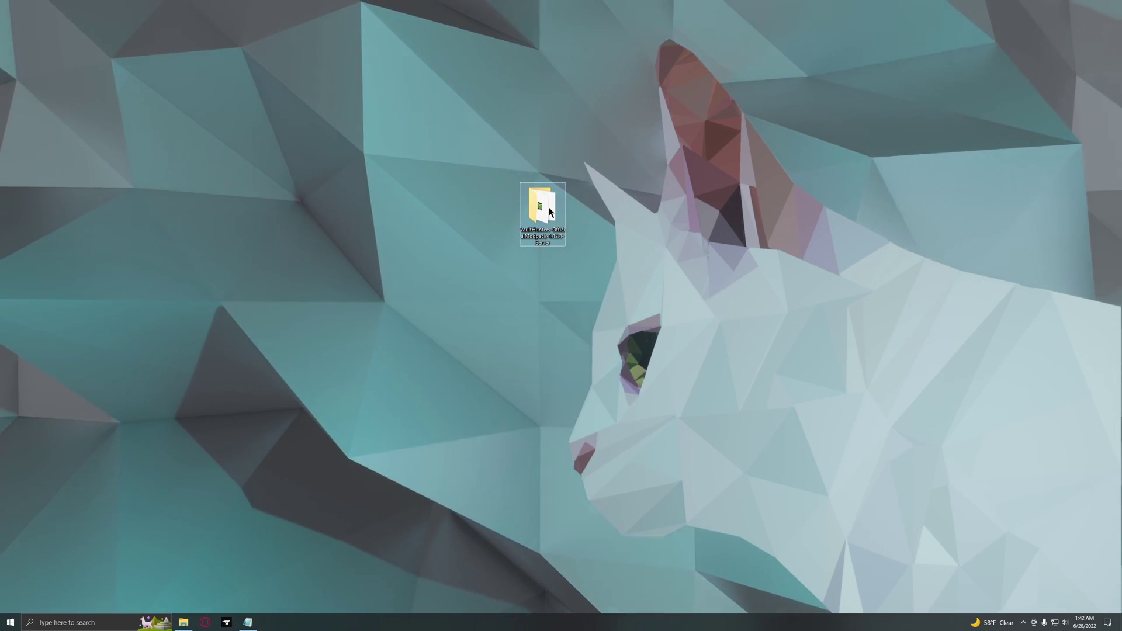
double_click(549, 206)
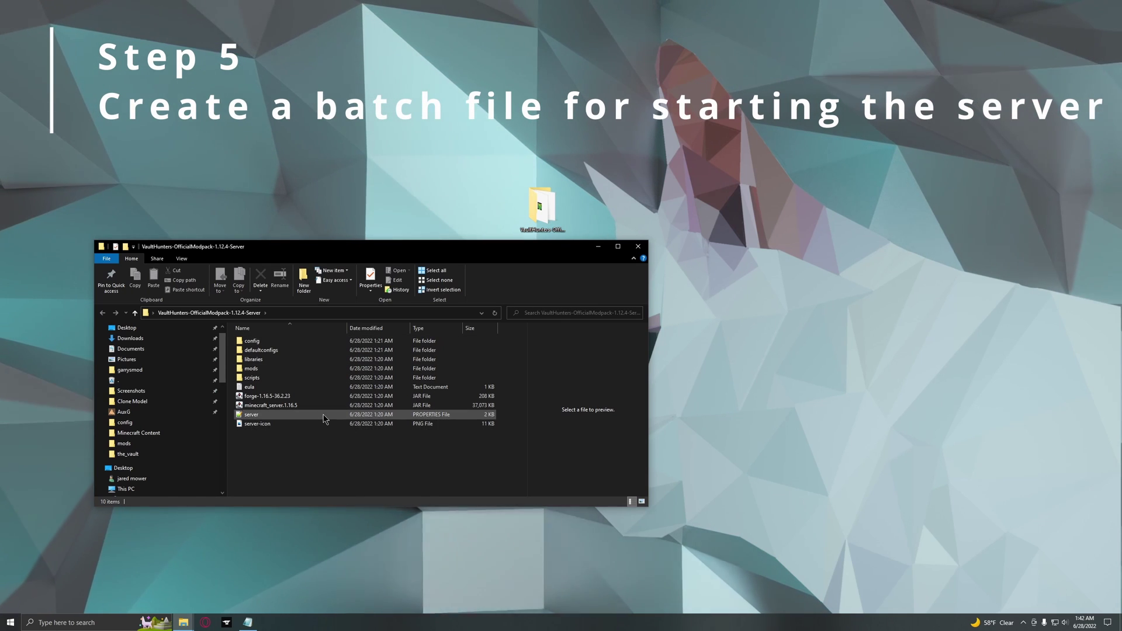
Create a new text document named Serverstart in the server folder and open it in Notepad.
right_click(262, 449)
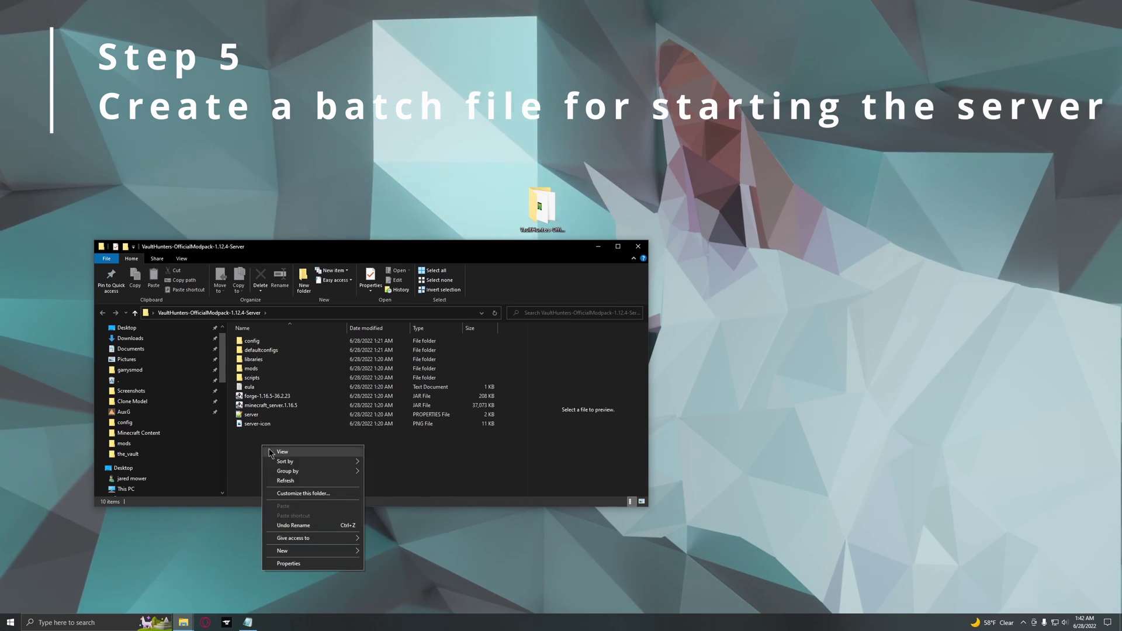
mouse_move(315, 550)
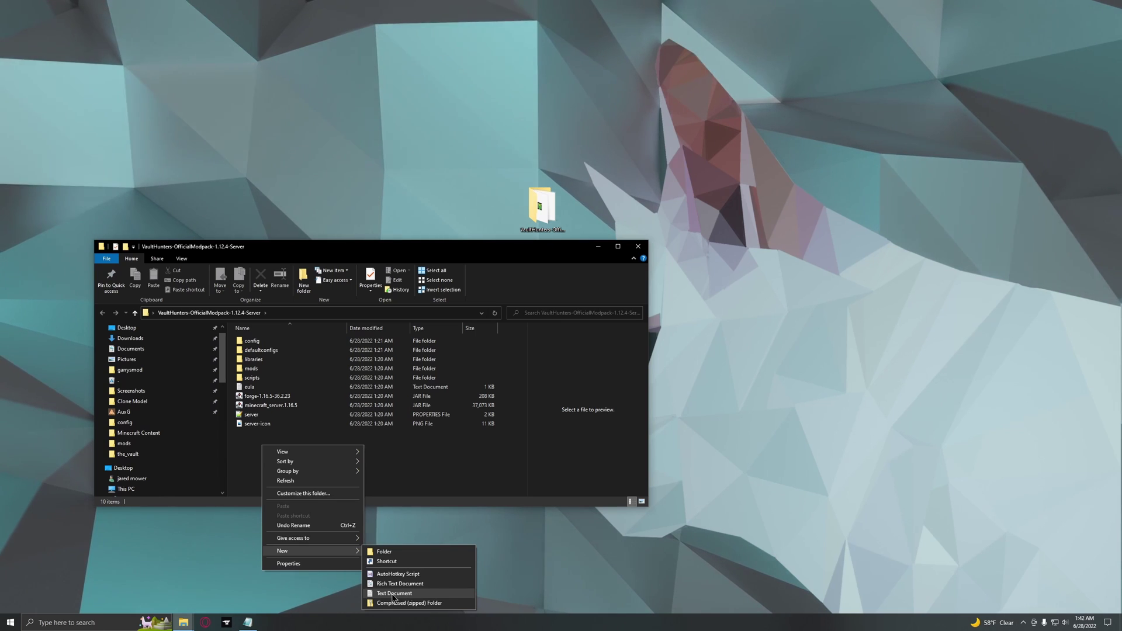
click(393, 593)
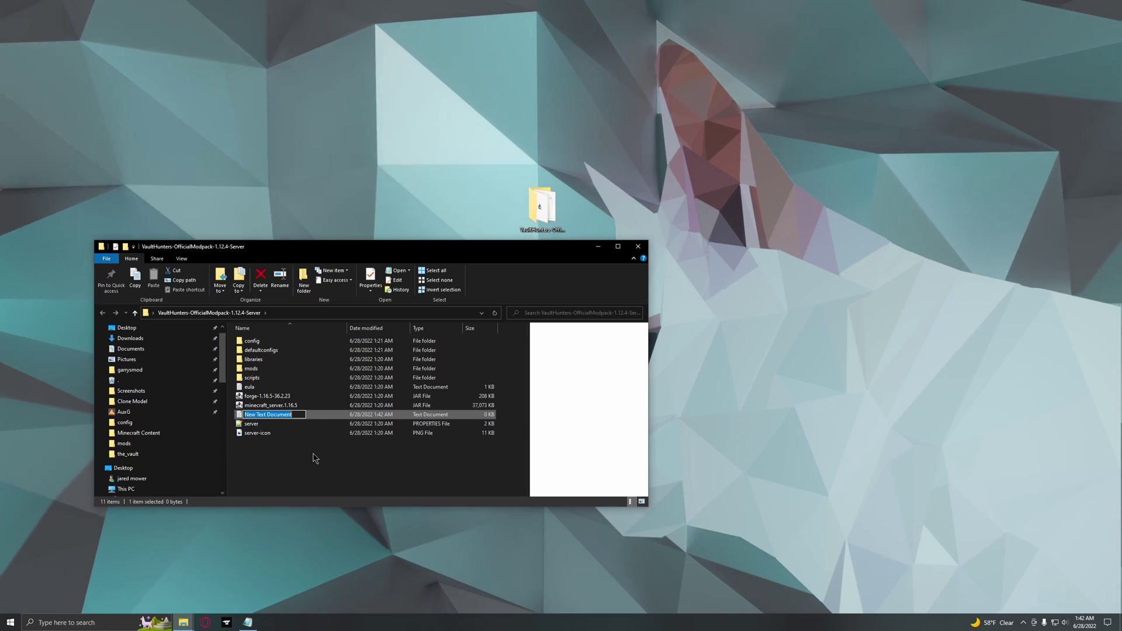
text(Serverstart)
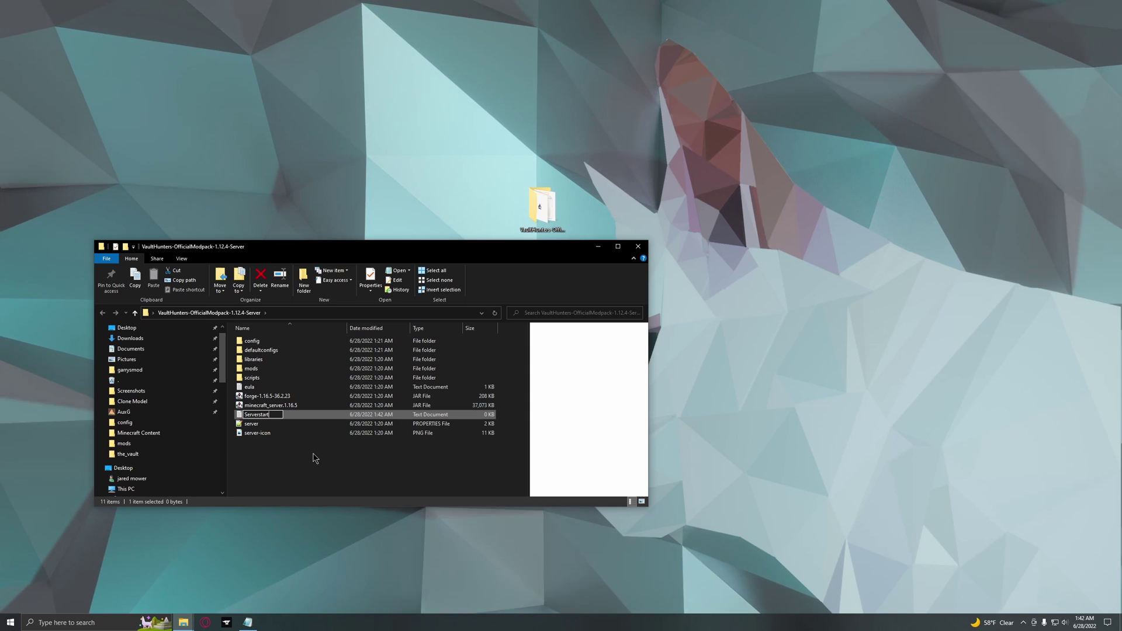
key(Return)
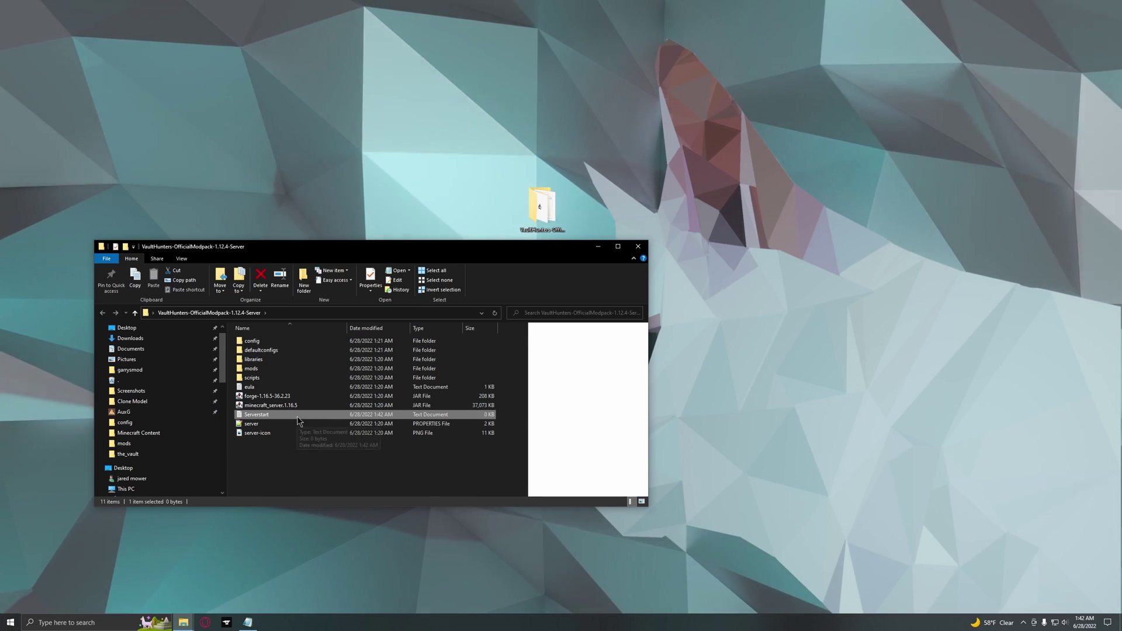
double_click(280, 414)
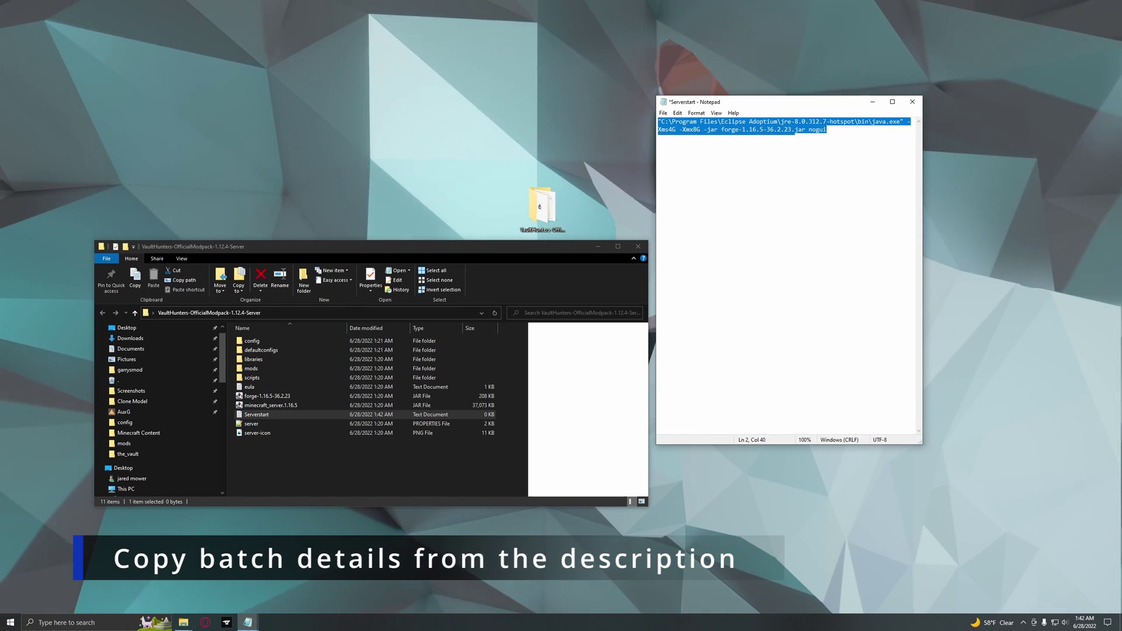
Edit the Serverstart command's memory flags to -Xms4G and -Xmx16G.
click(794, 129)
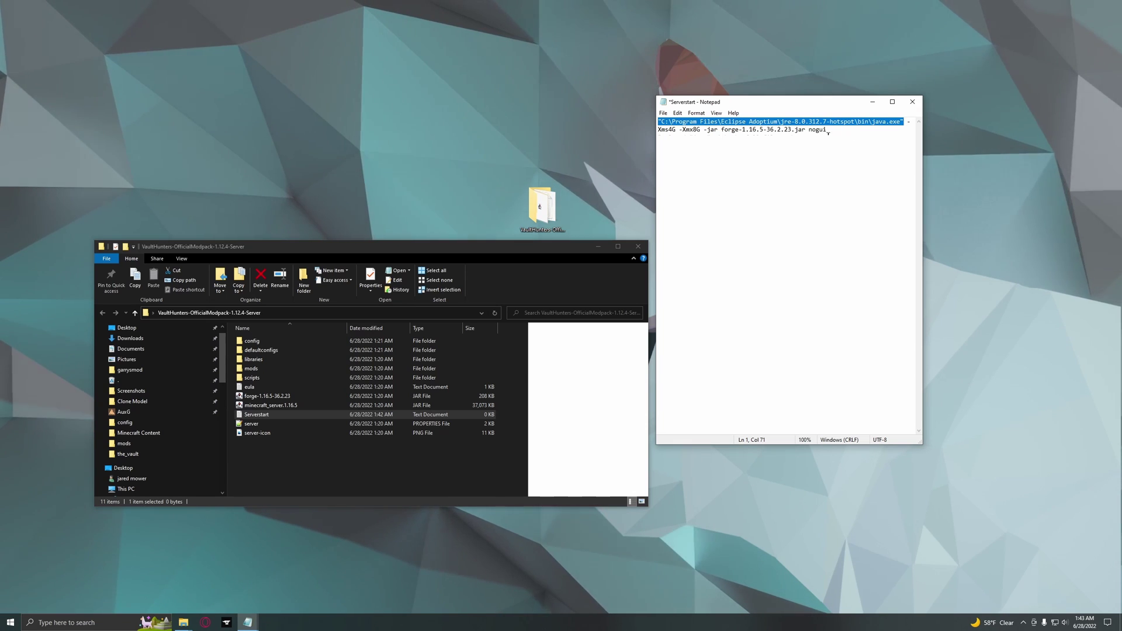
key(End)
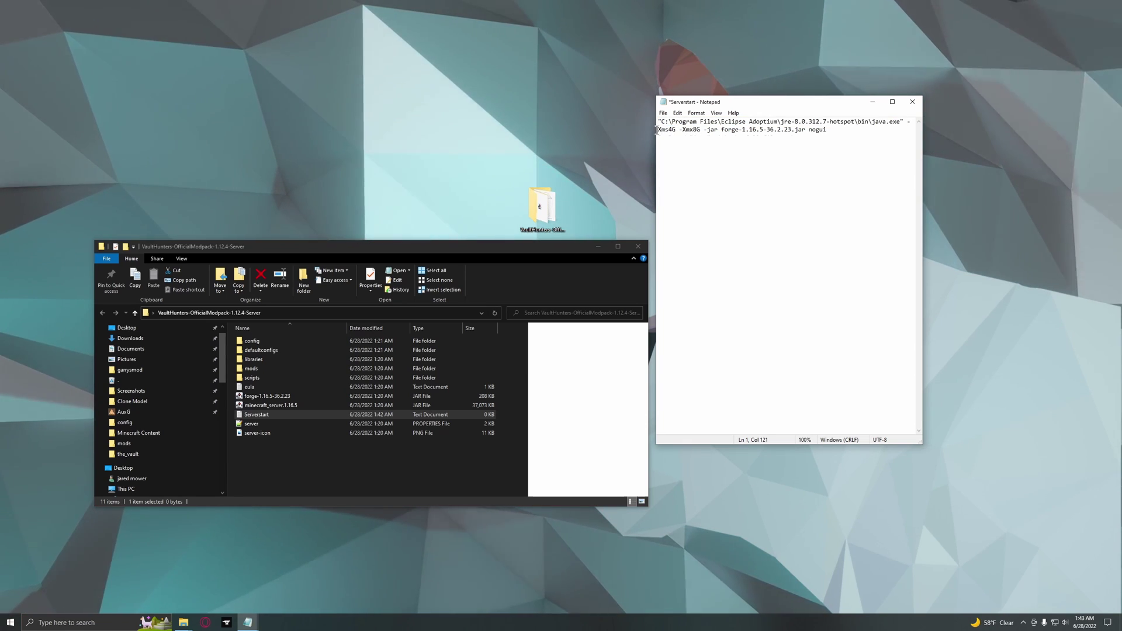
drag(657, 129, 680, 129)
click(680, 129)
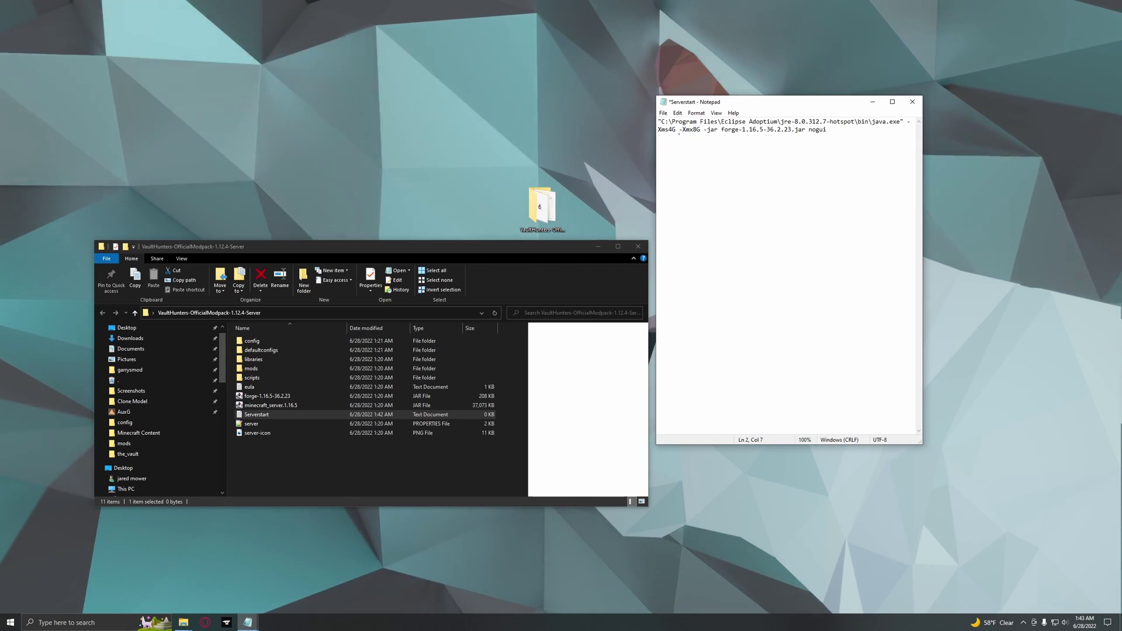
drag(674, 129, 698, 130)
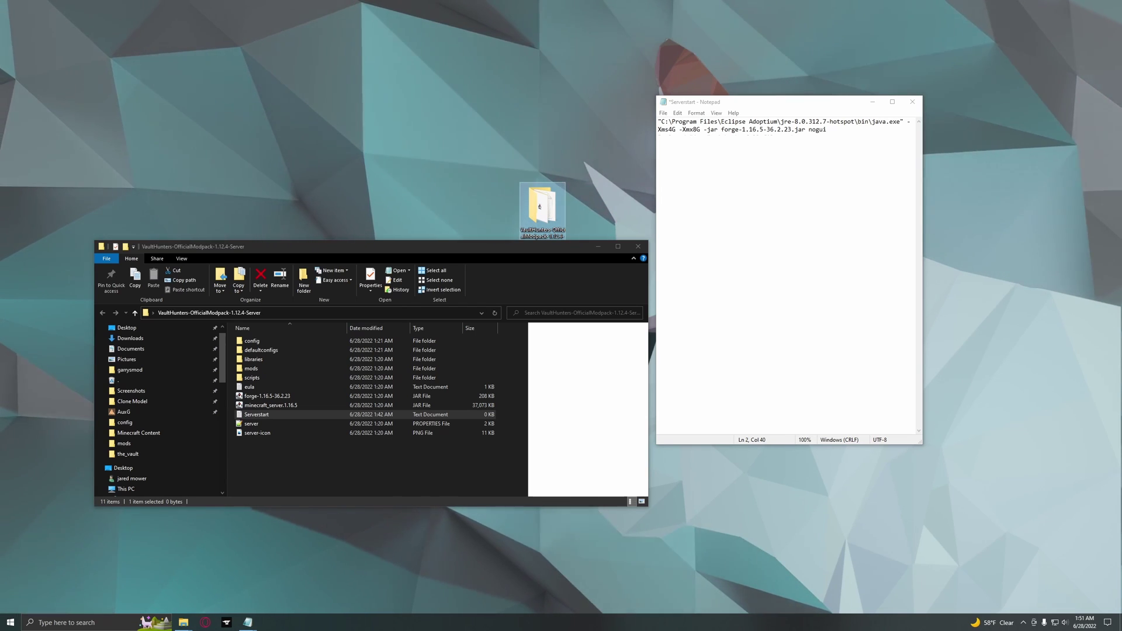
double_click(669, 129)
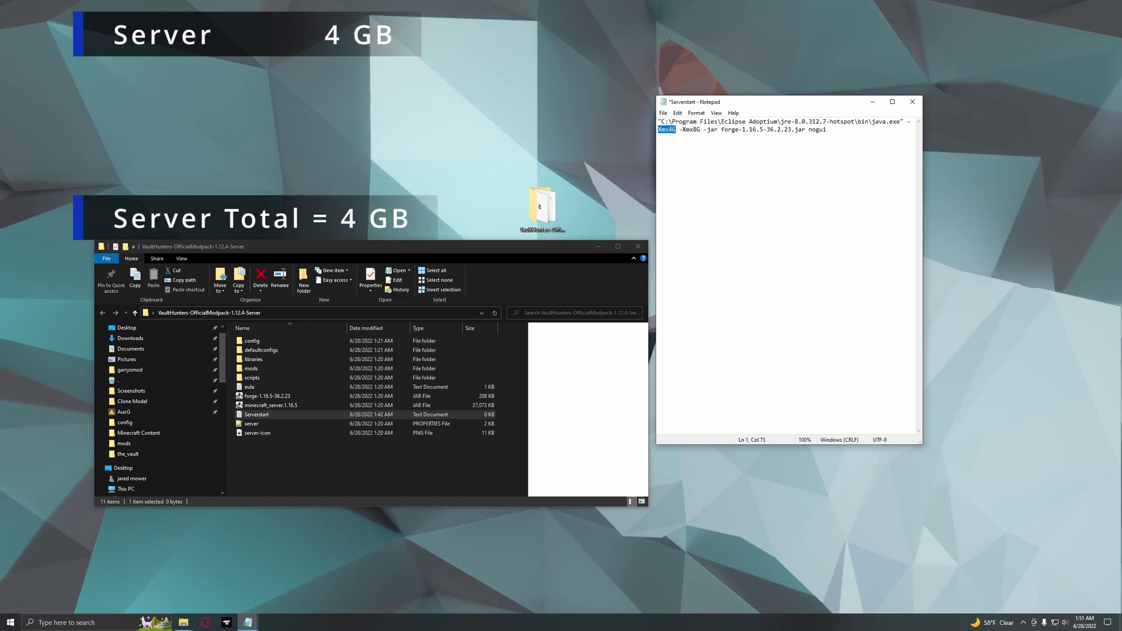
drag(692, 129, 698, 129)
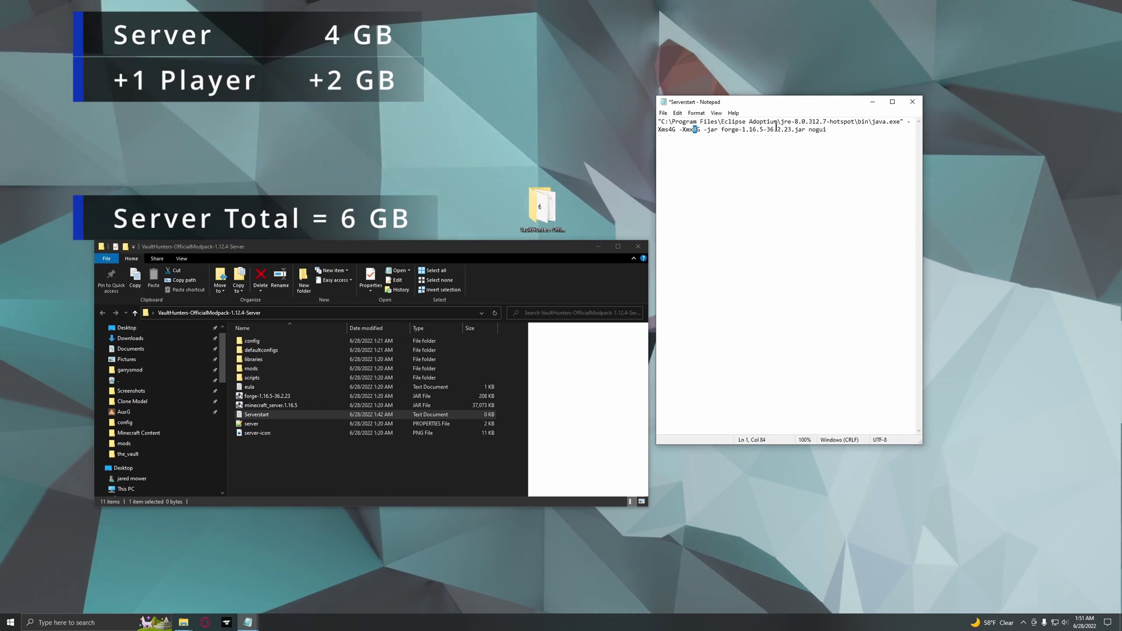
text(6)
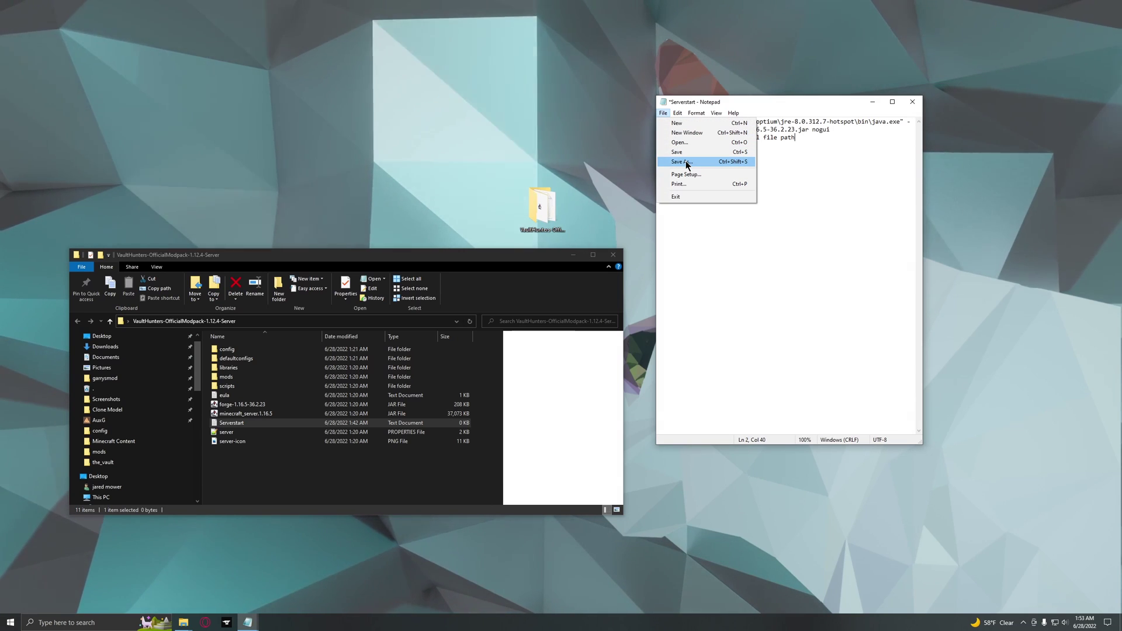
Save the command as Serverstart.bat using All Files type, then delete the old Serverstart text document.
click(683, 162)
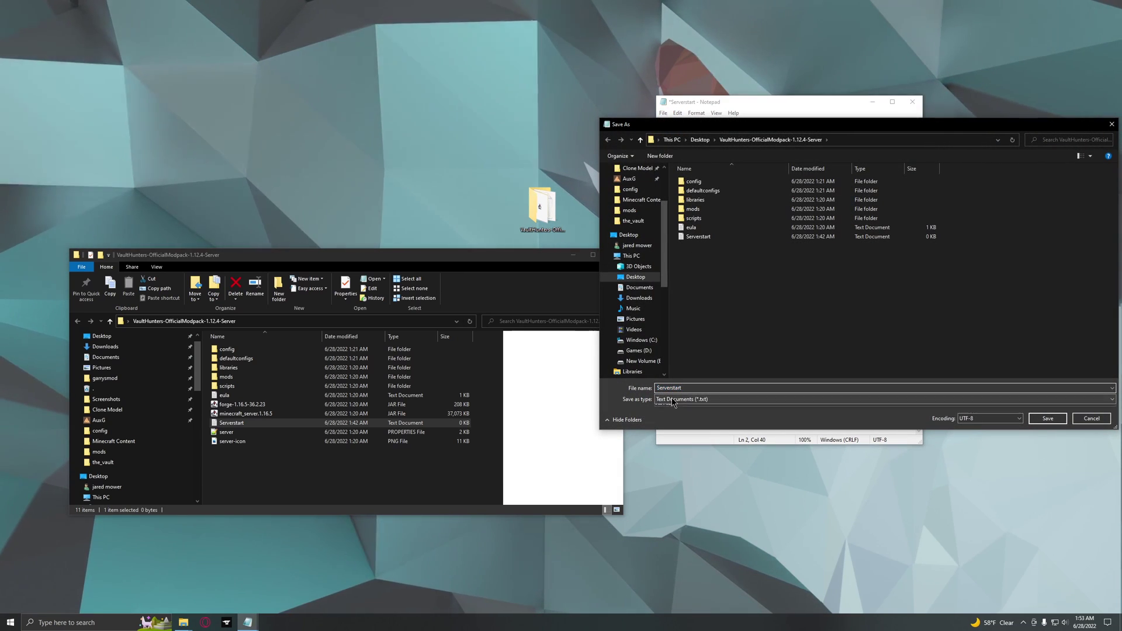
click(675, 400)
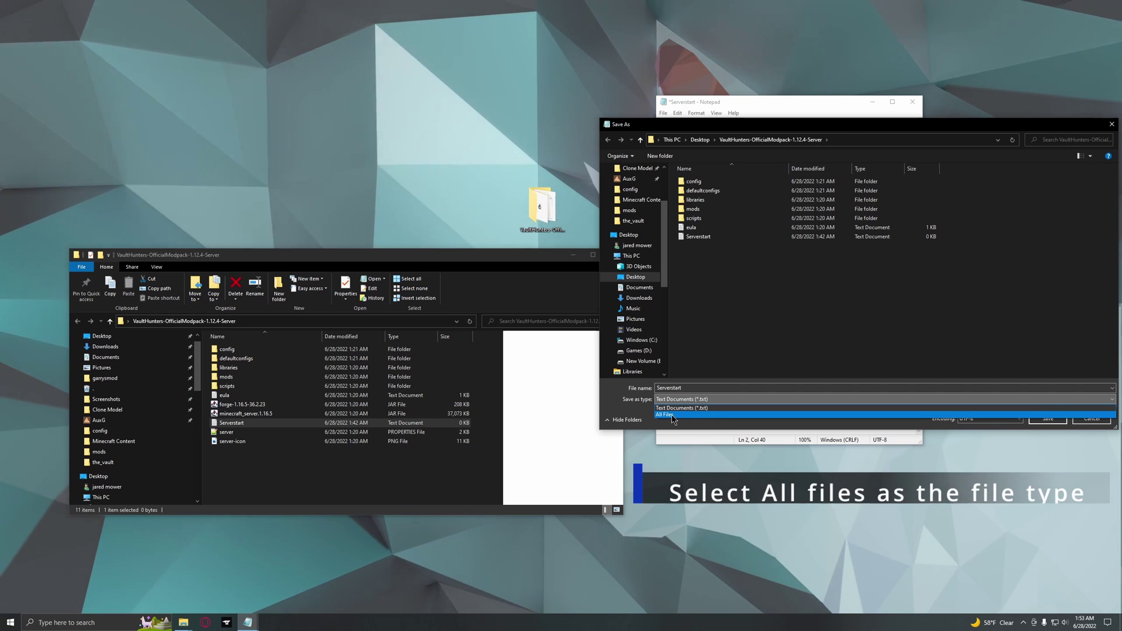
click(673, 416)
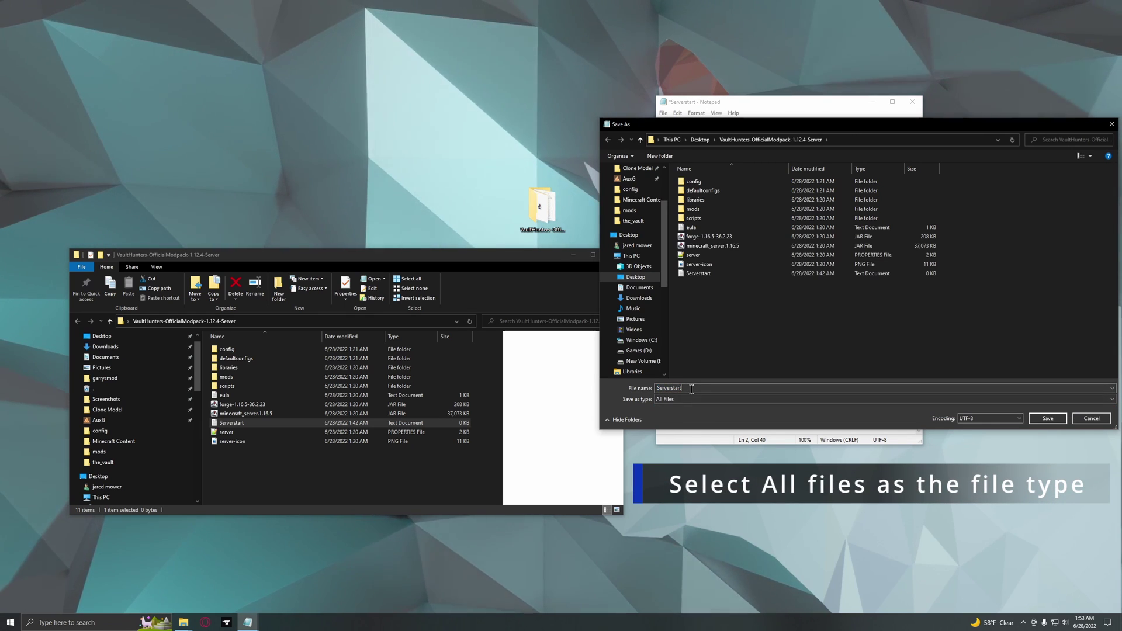
text(.ba)
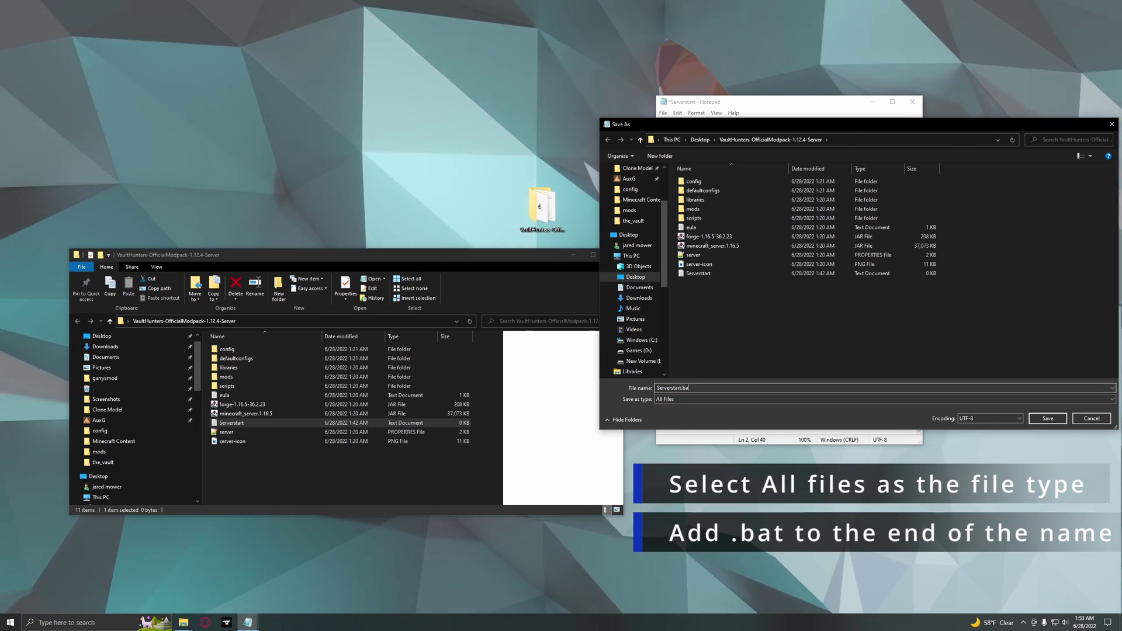
text(t)
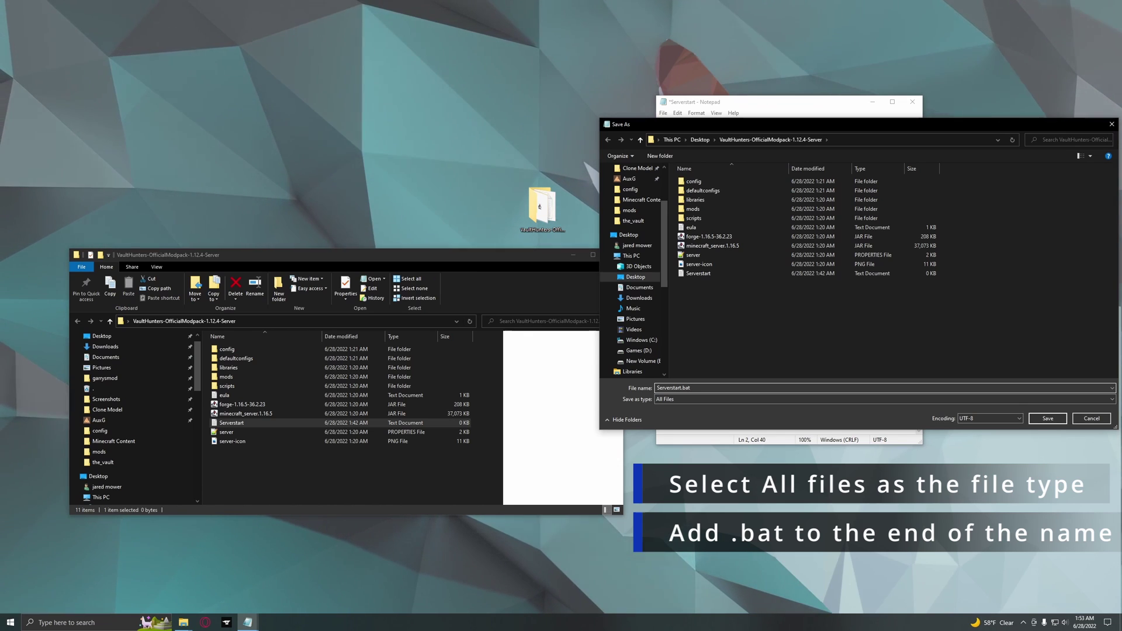
click(1046, 420)
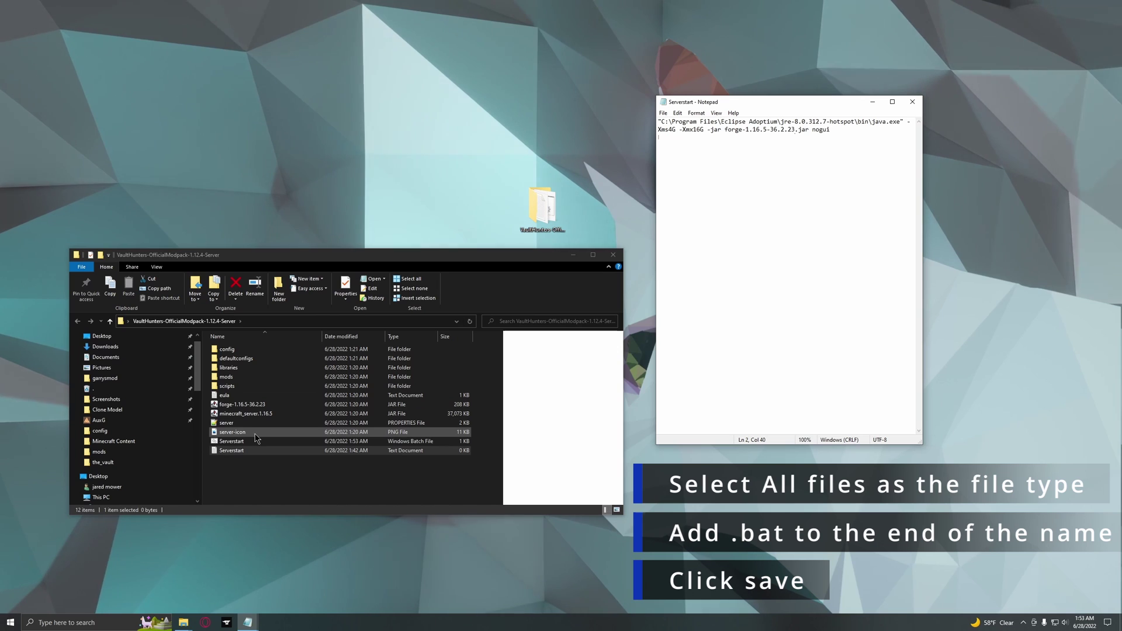
click(251, 450)
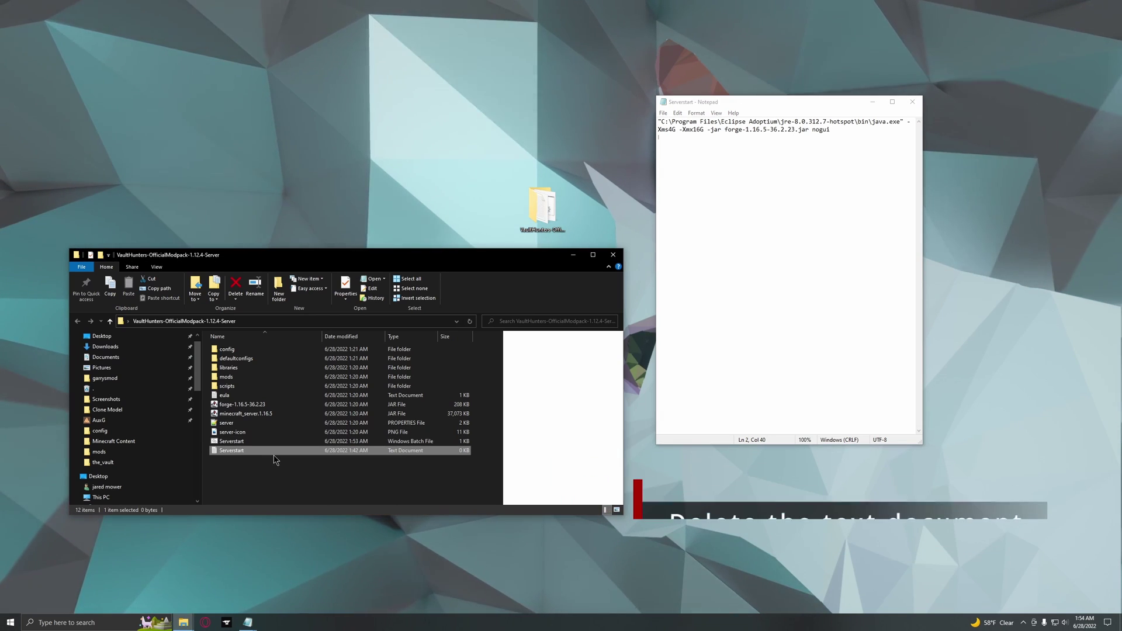
key(Delete)
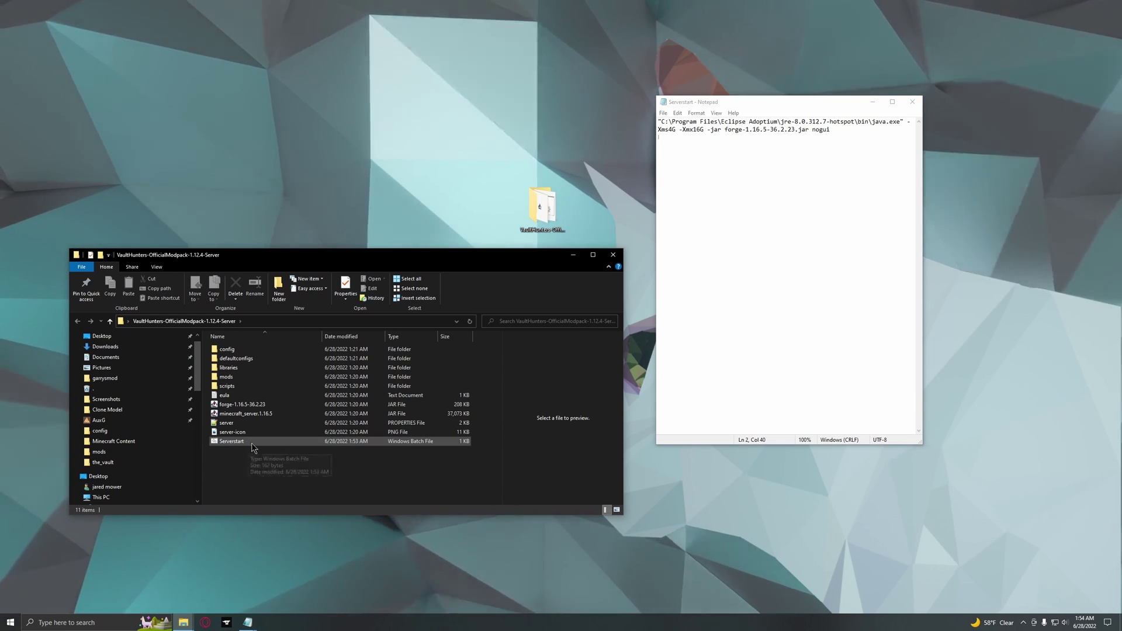
Close Notepad and run Serverstart.bat to launch the Vault Hunters server.
click(859, 106)
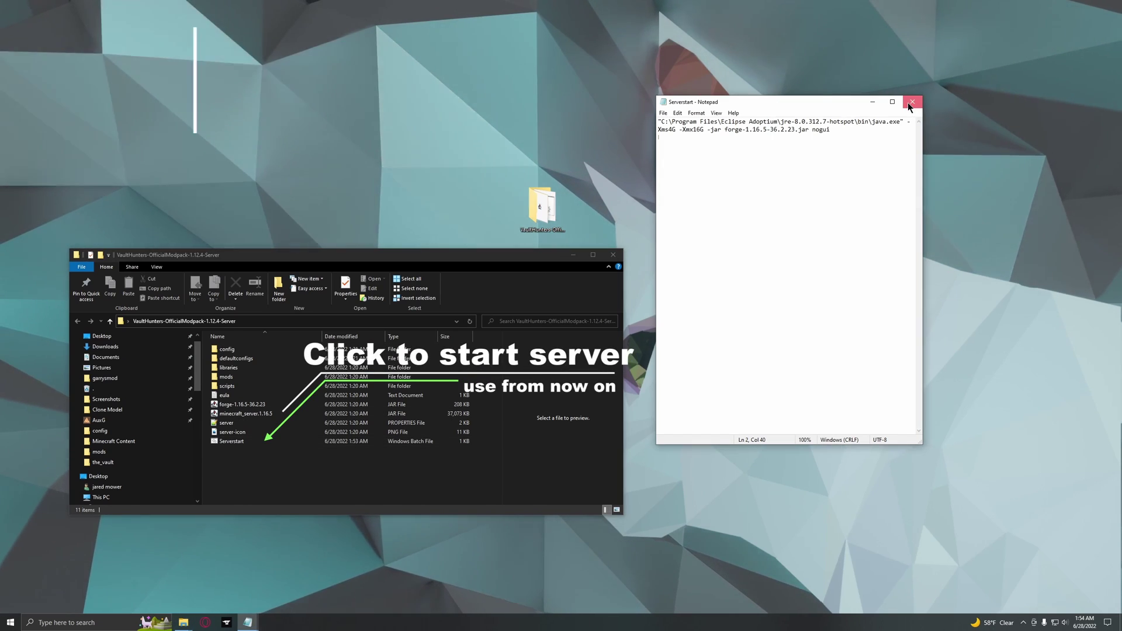
click(910, 104)
double_click(241, 442)
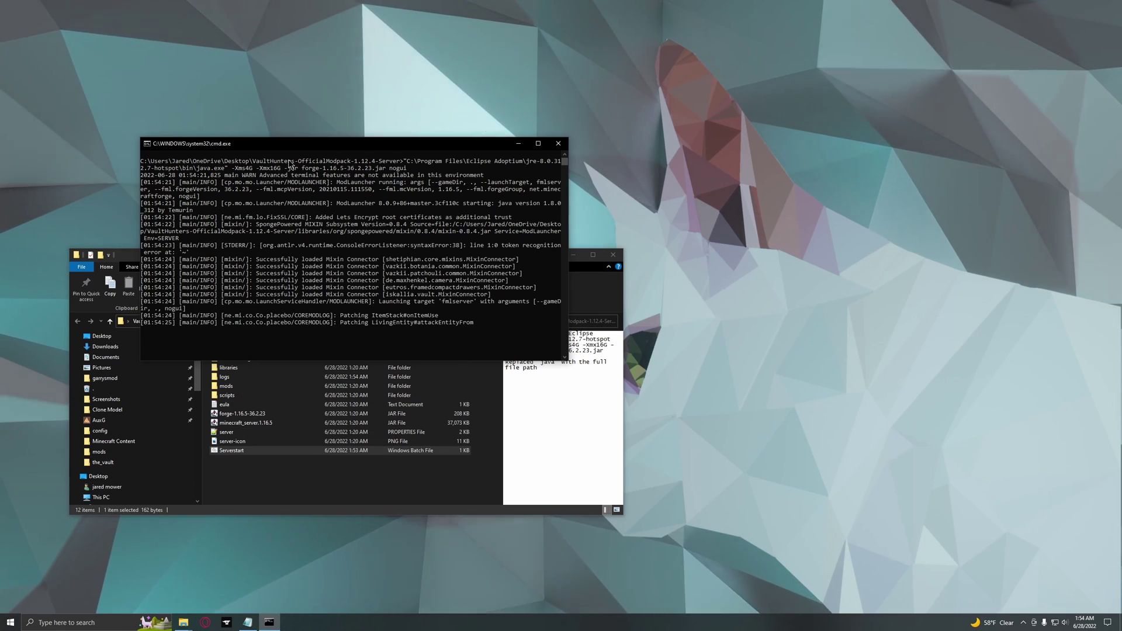
Arrange the server console at the top-right and the Explorer window at the lower right.
drag(290, 144, 199, 25)
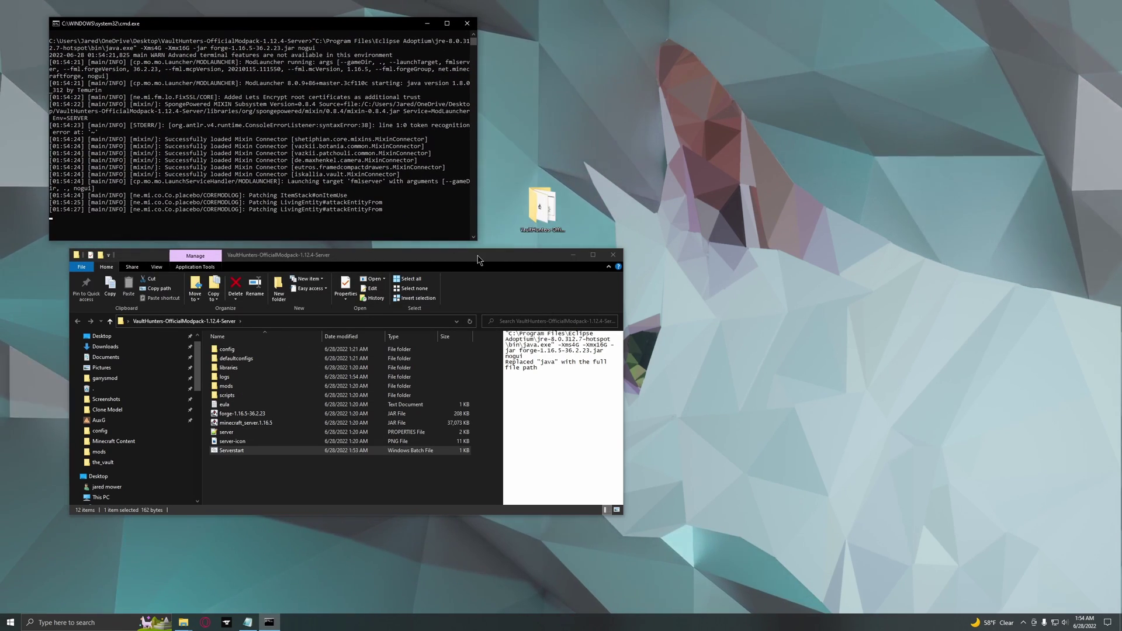
drag(477, 259, 477, 318)
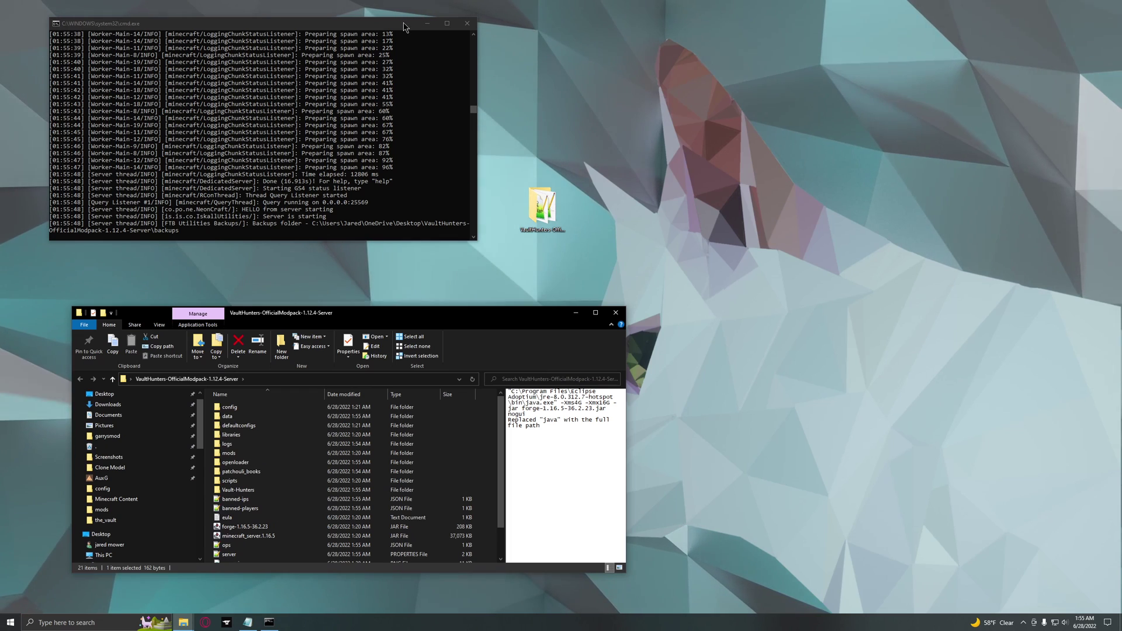
scroll(334, 496, down, 2)
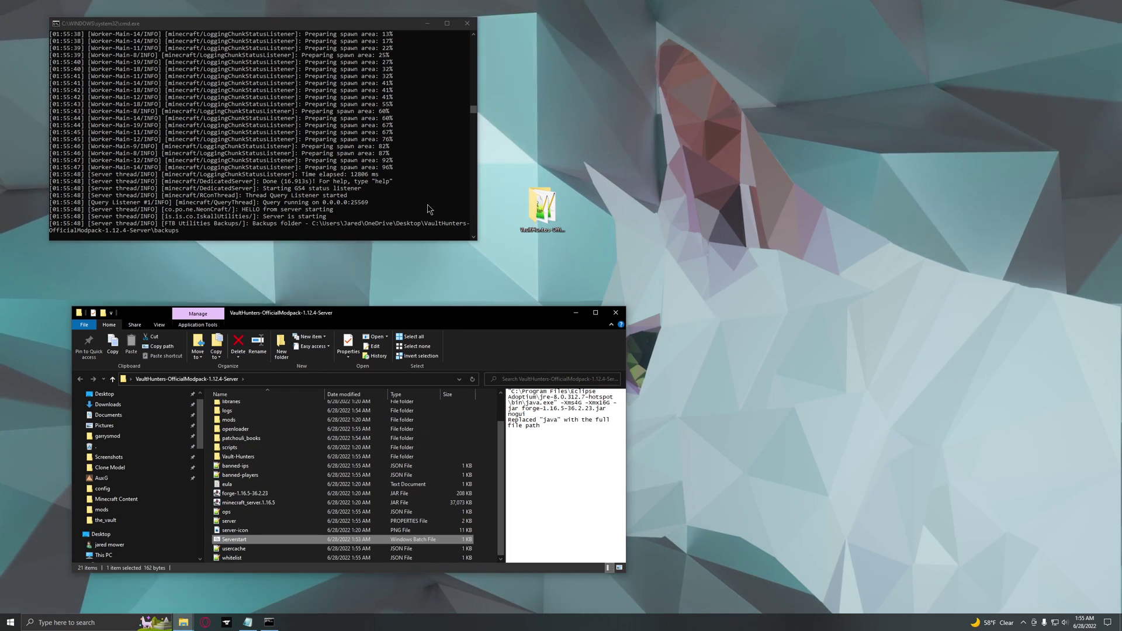
drag(381, 18, 958, 39)
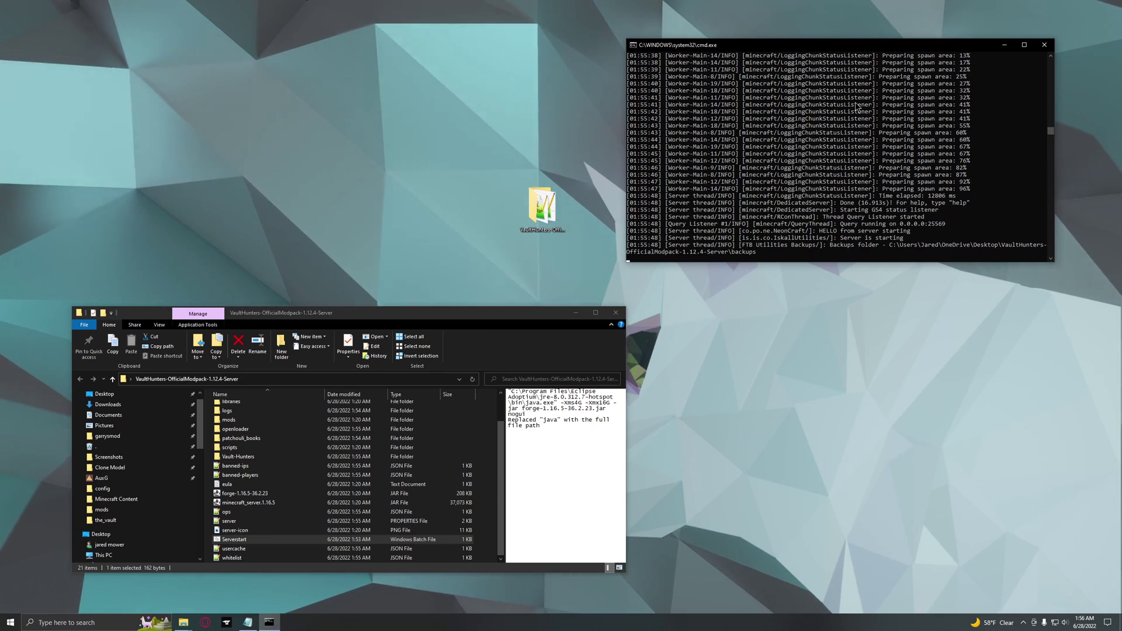
drag(514, 316, 940, 305)
Run ipconfig /all in a new Command Prompt to find the IPv4 address, then search for Control Panel.
key(super)
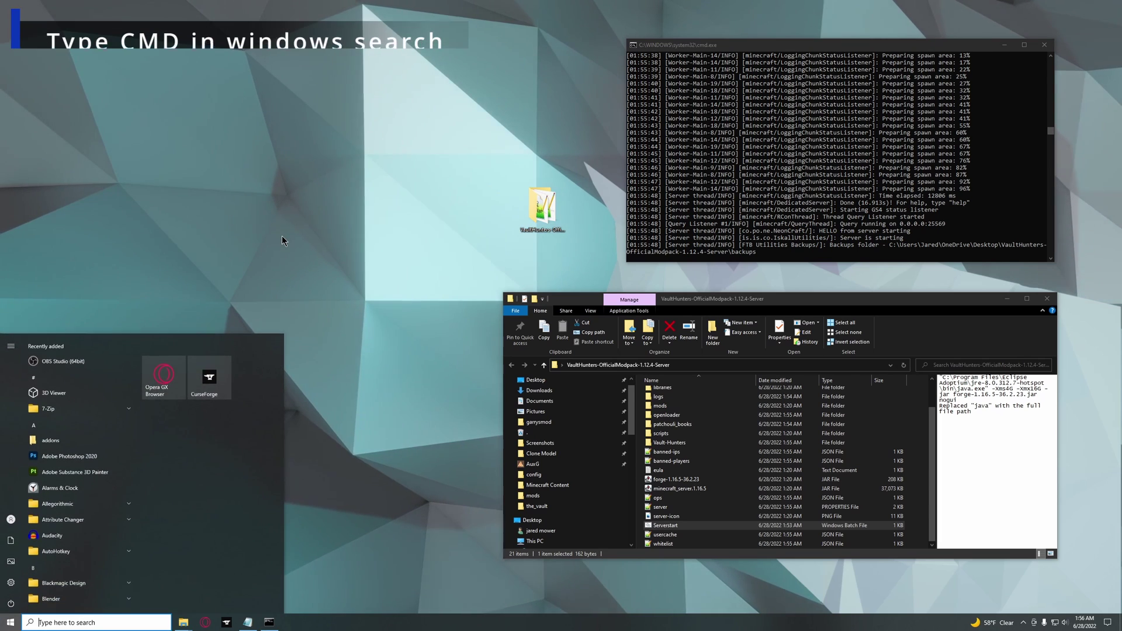
text(cmd)
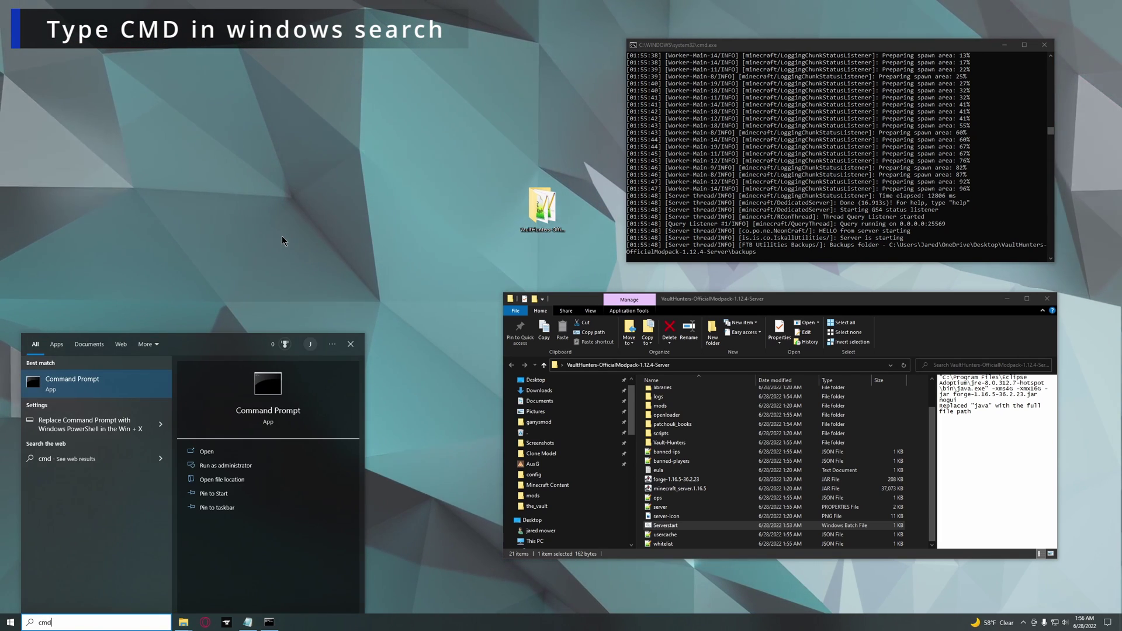
key(Return)
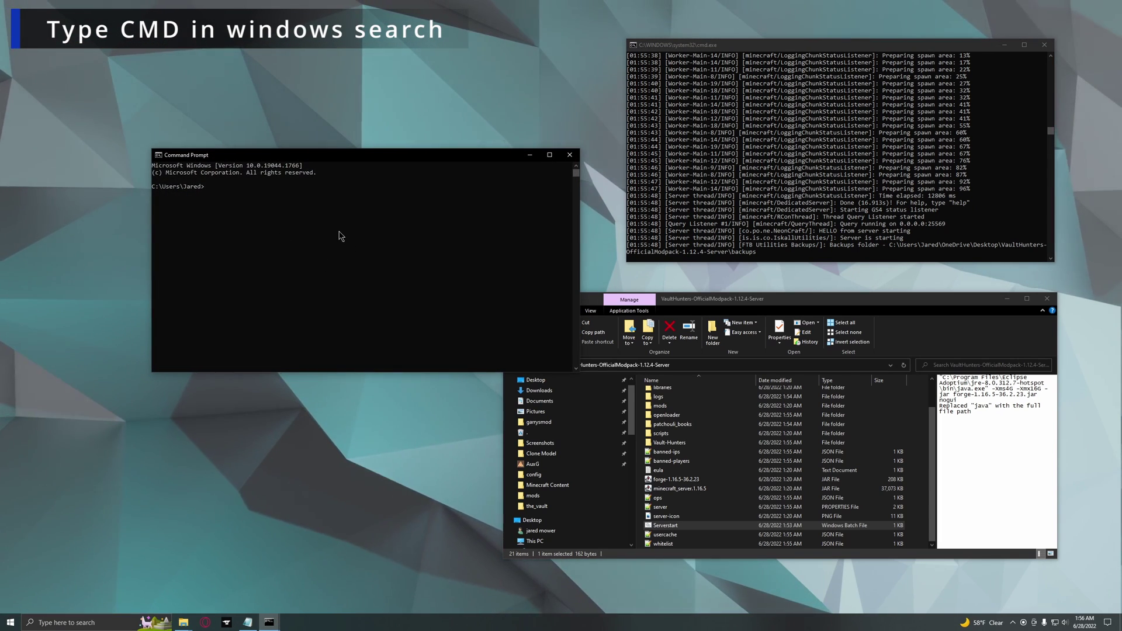
text(ipconfig/all)
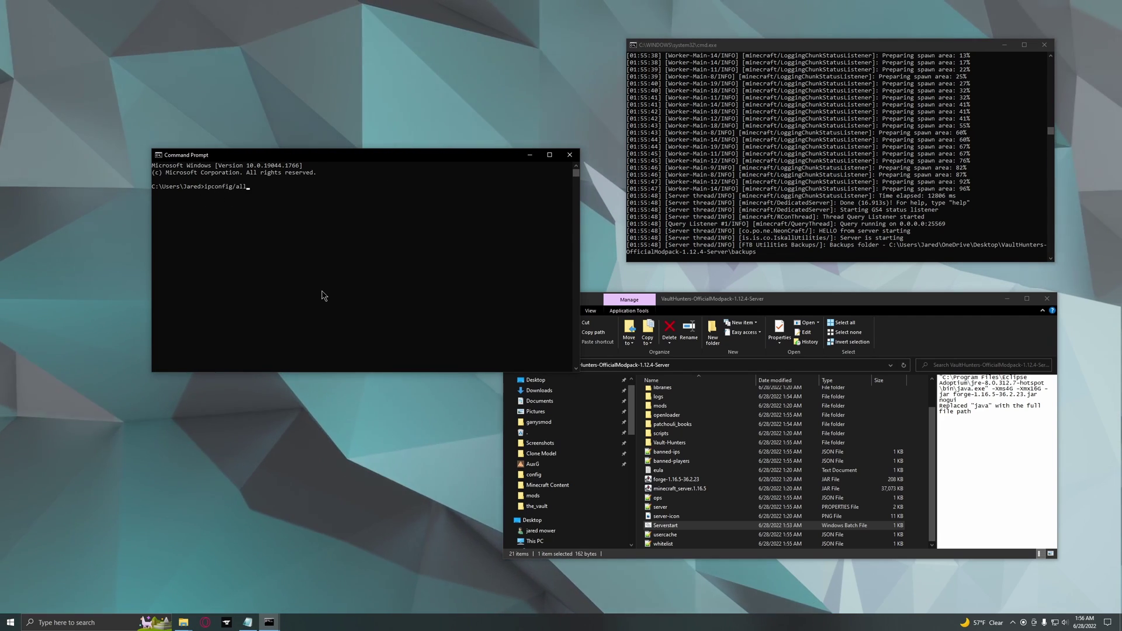
key(Return)
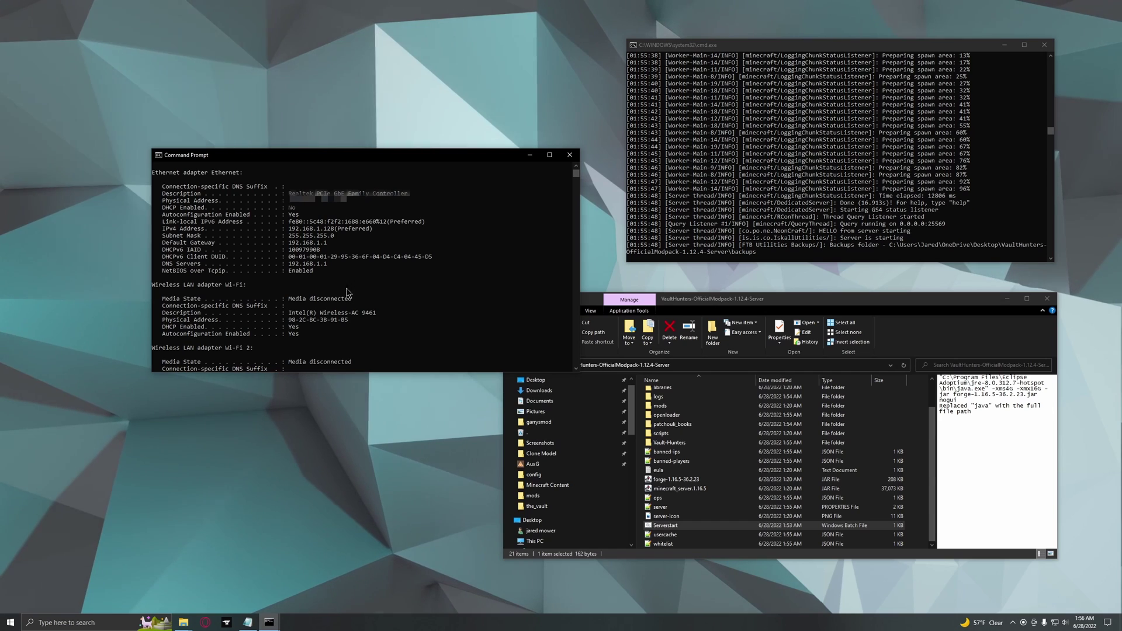
drag(162, 229, 313, 229)
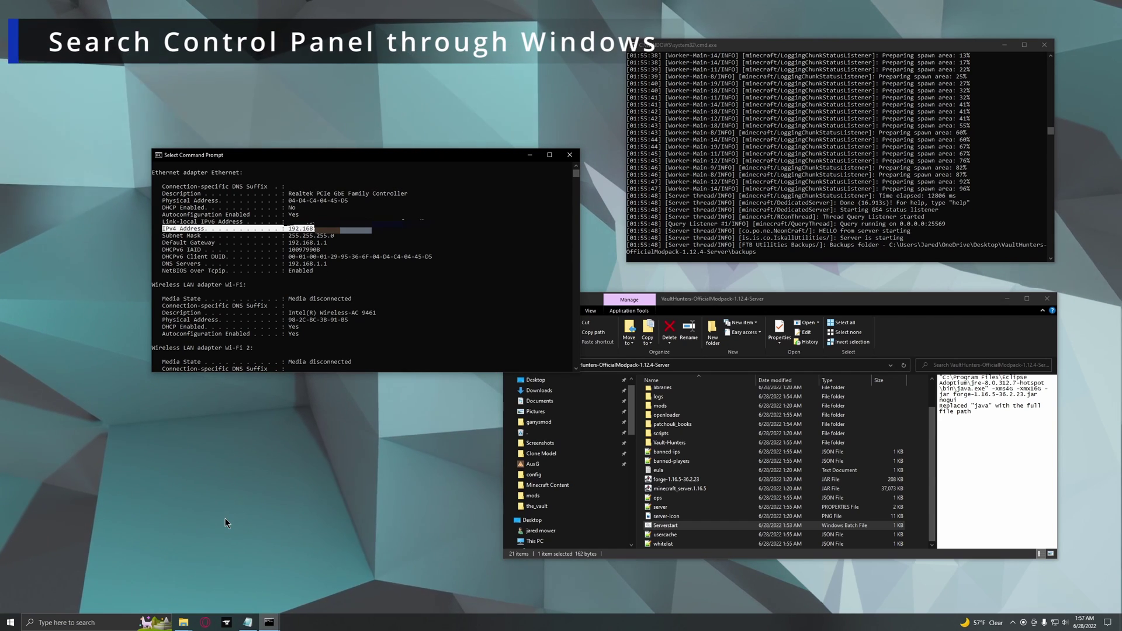
key(super)
text(contro)
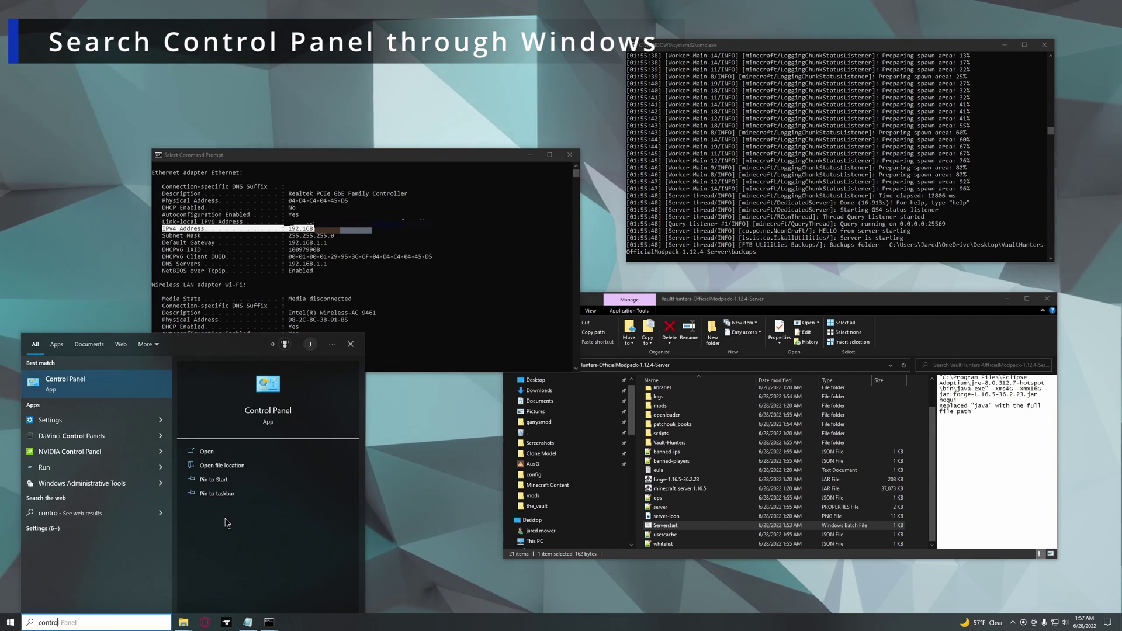
text(l)
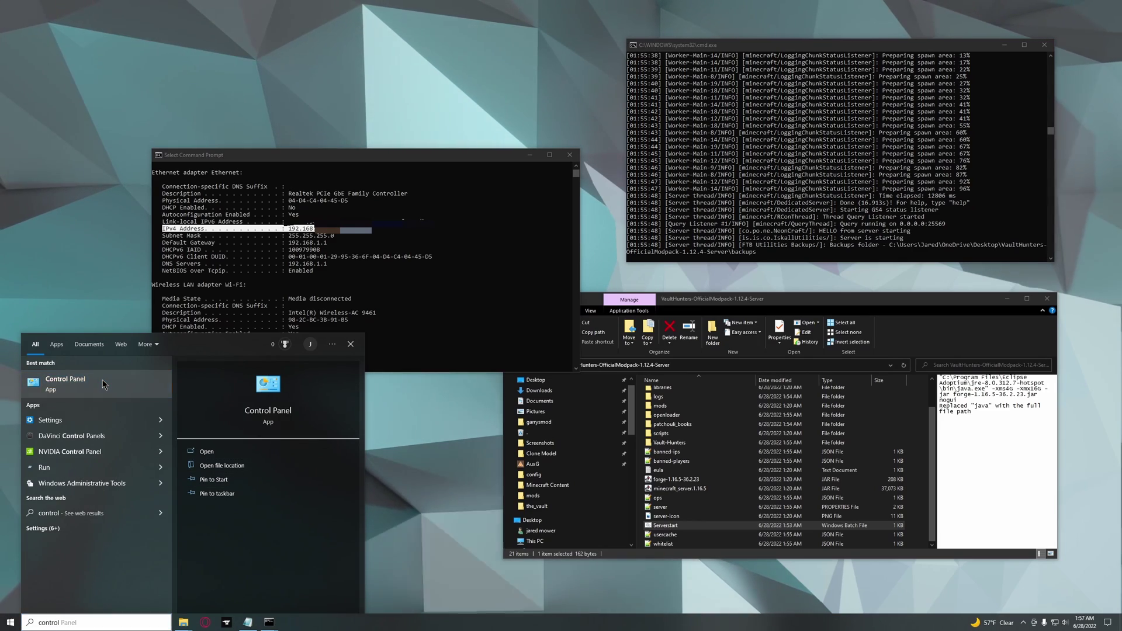
Go through Network and Sharing Center to Network Connections and open the Ethernet adapter's Properties.
click(116, 391)
drag(553, 311, 324, 107)
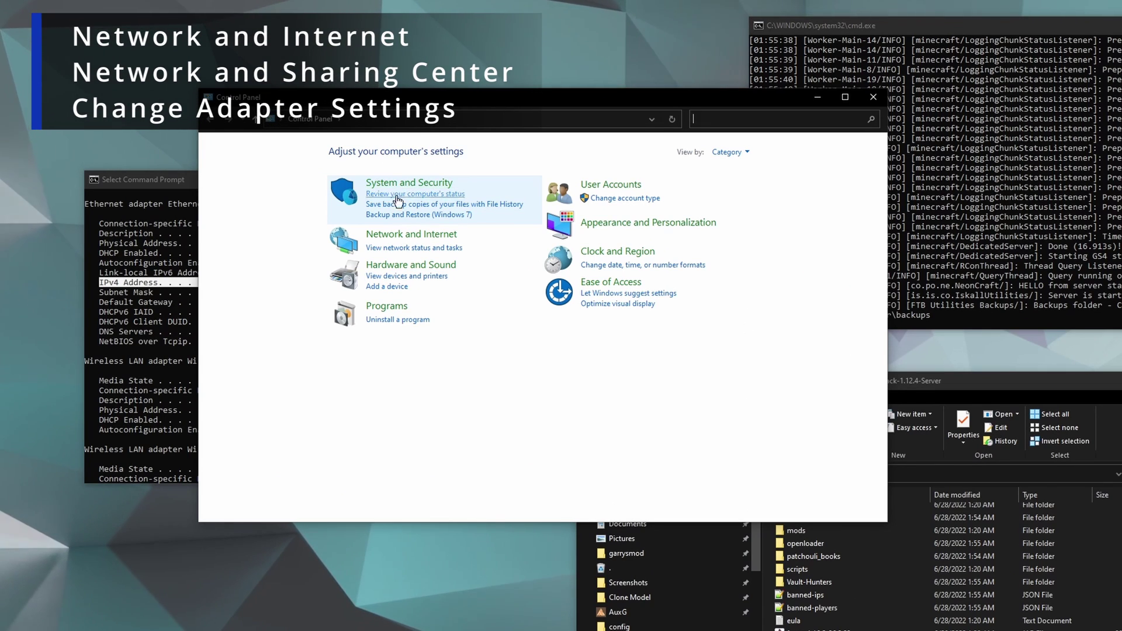
click(409, 234)
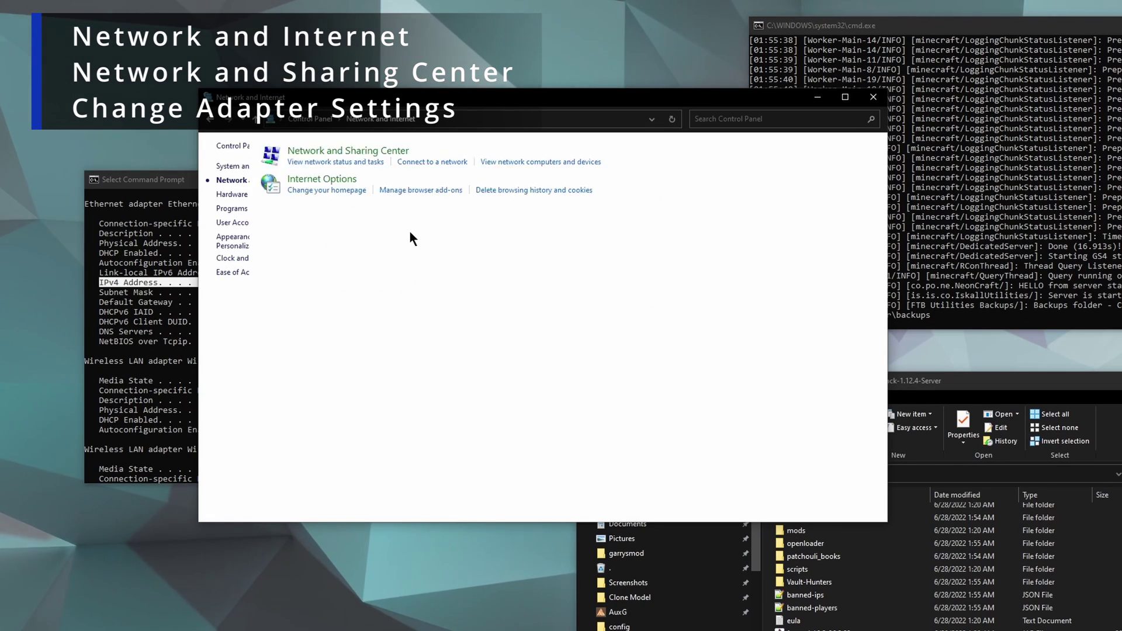
click(403, 151)
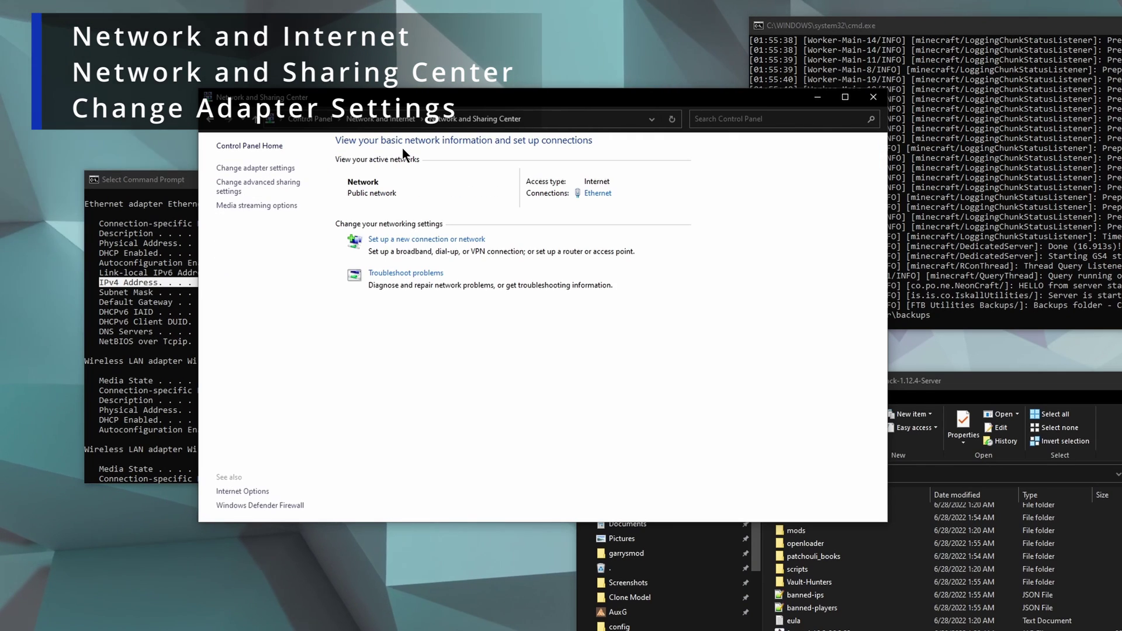
click(243, 168)
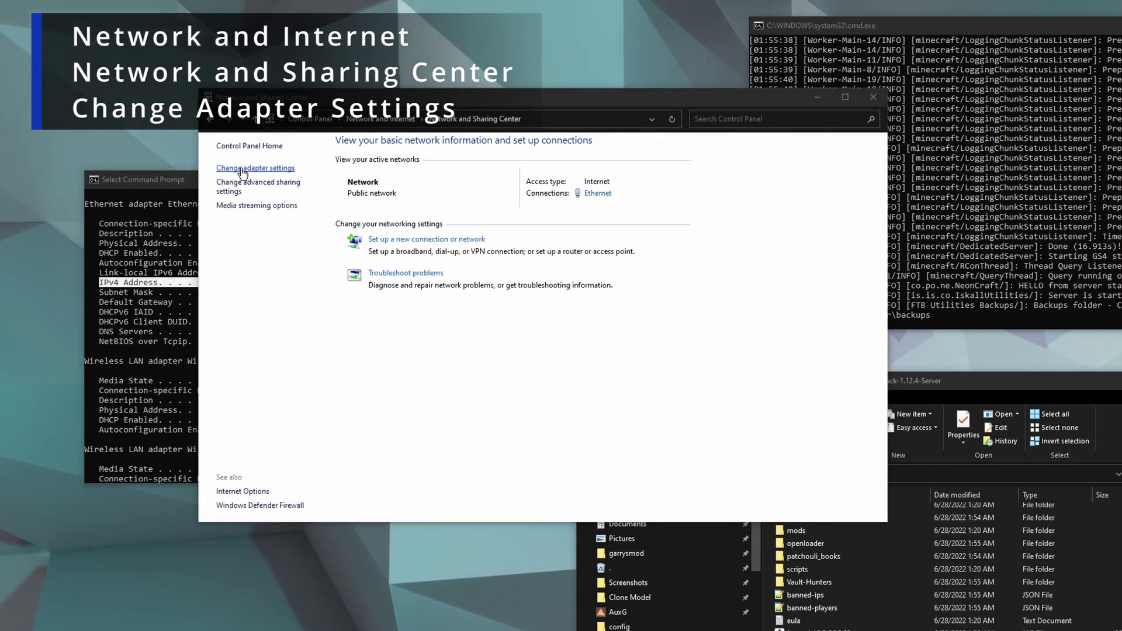
click(325, 176)
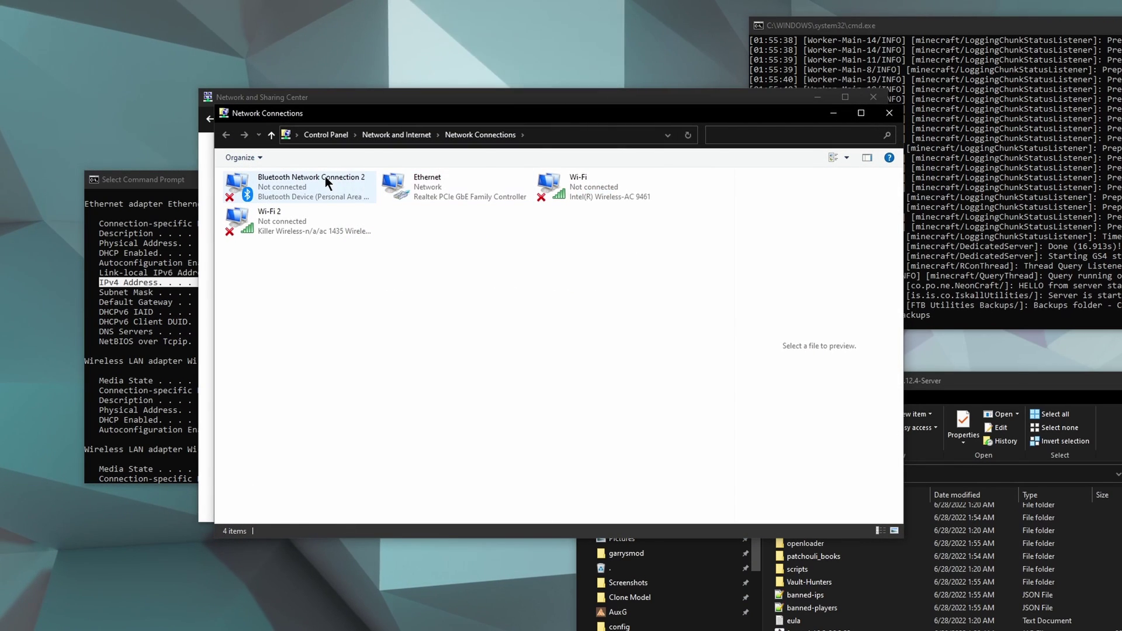
click(307, 217)
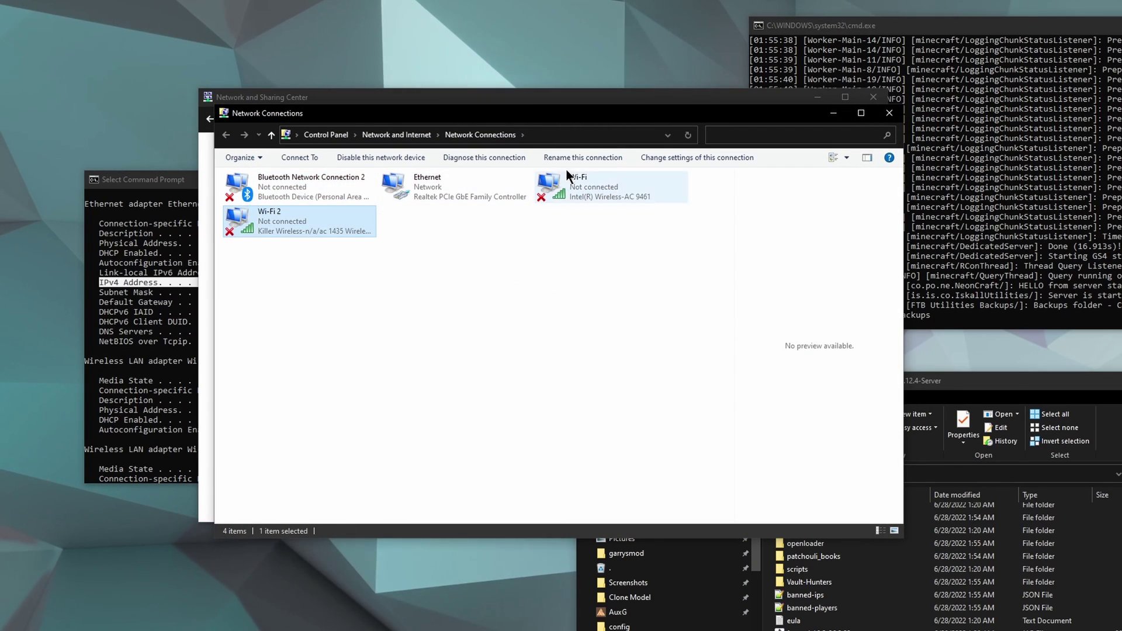
click(476, 193)
right_click(422, 183)
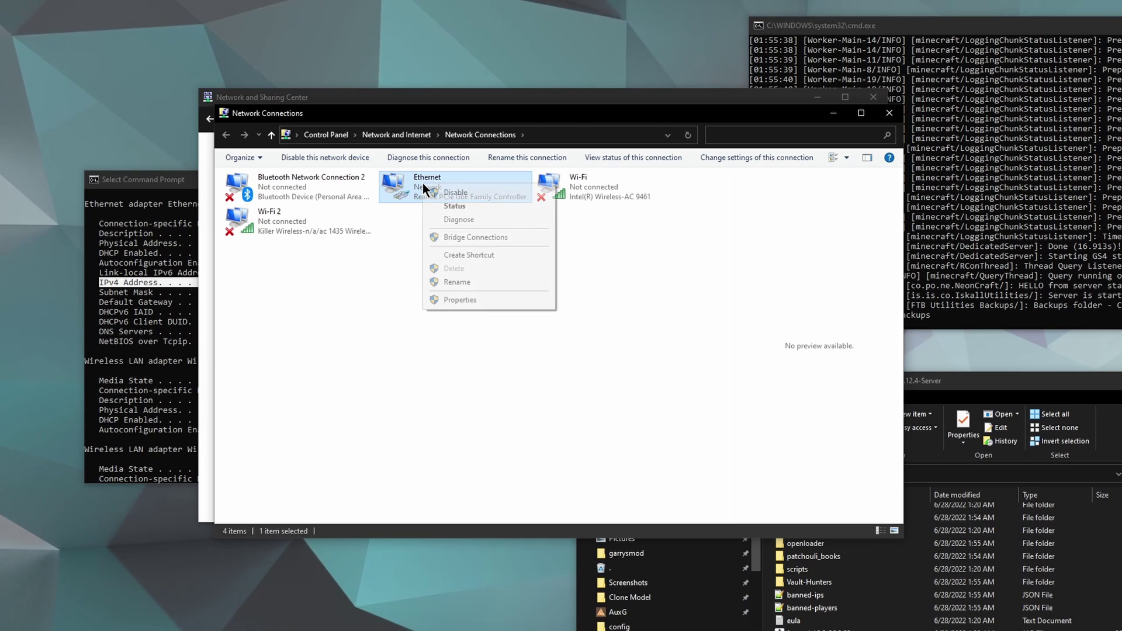
click(468, 299)
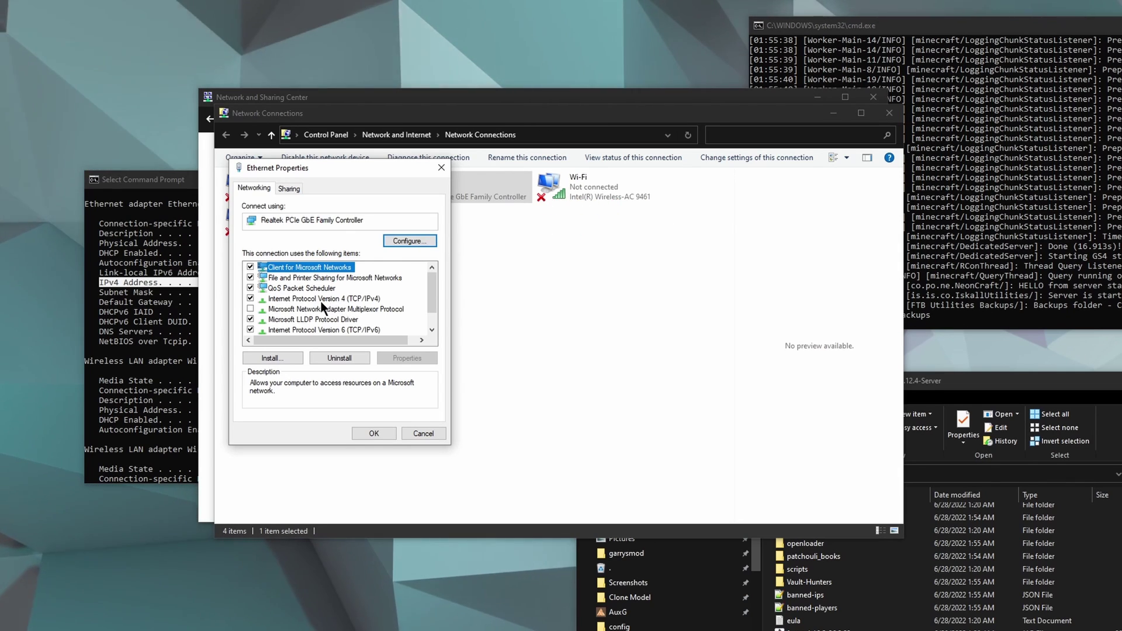
Open the Ethernet connection's TCP/IPv4 properties and switch to 'Use the following IP address'.
click(320, 301)
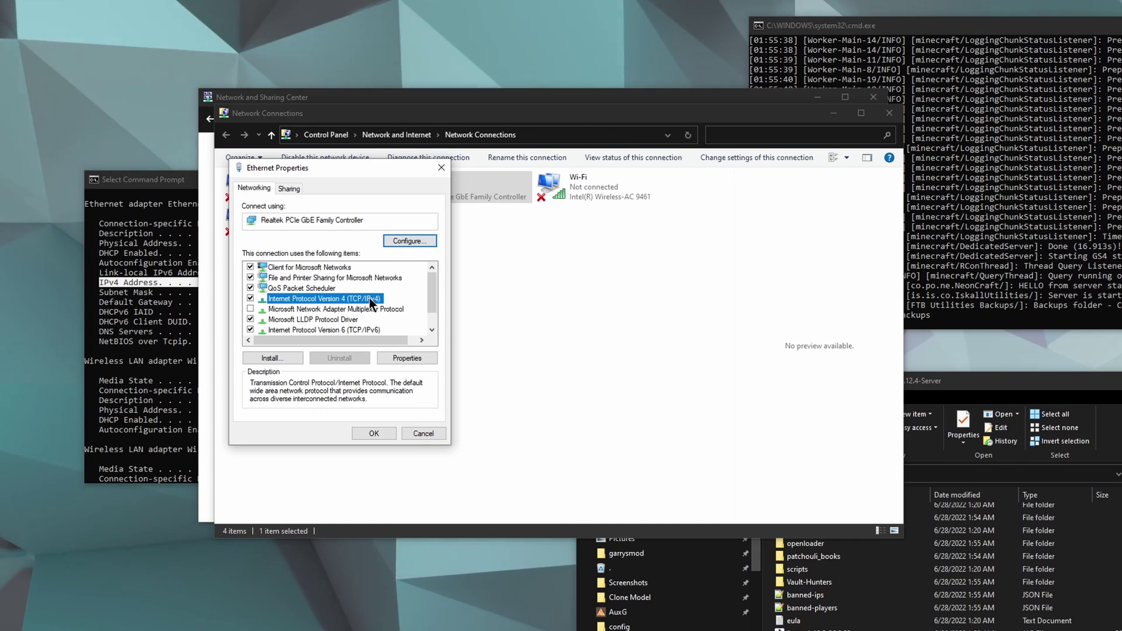
click(406, 357)
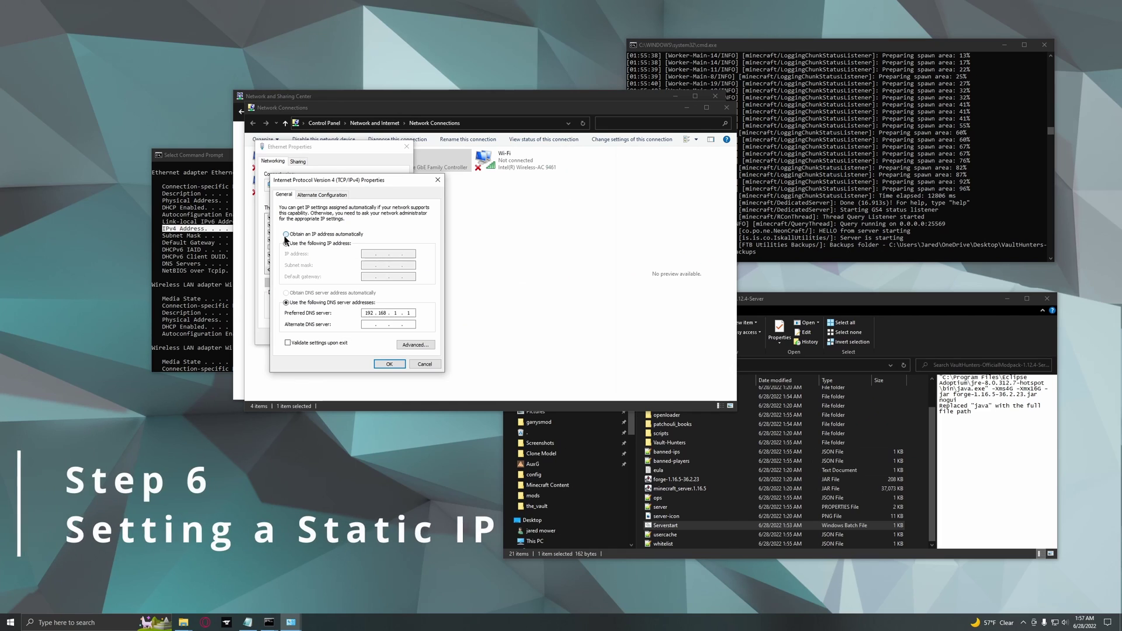
click(285, 234)
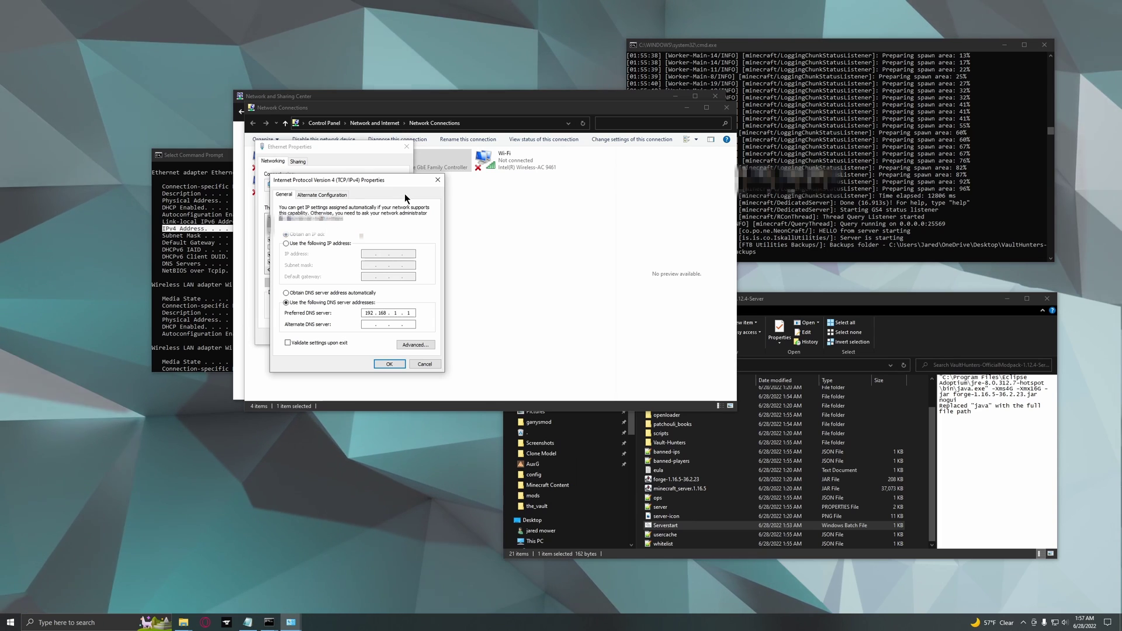
click(286, 243)
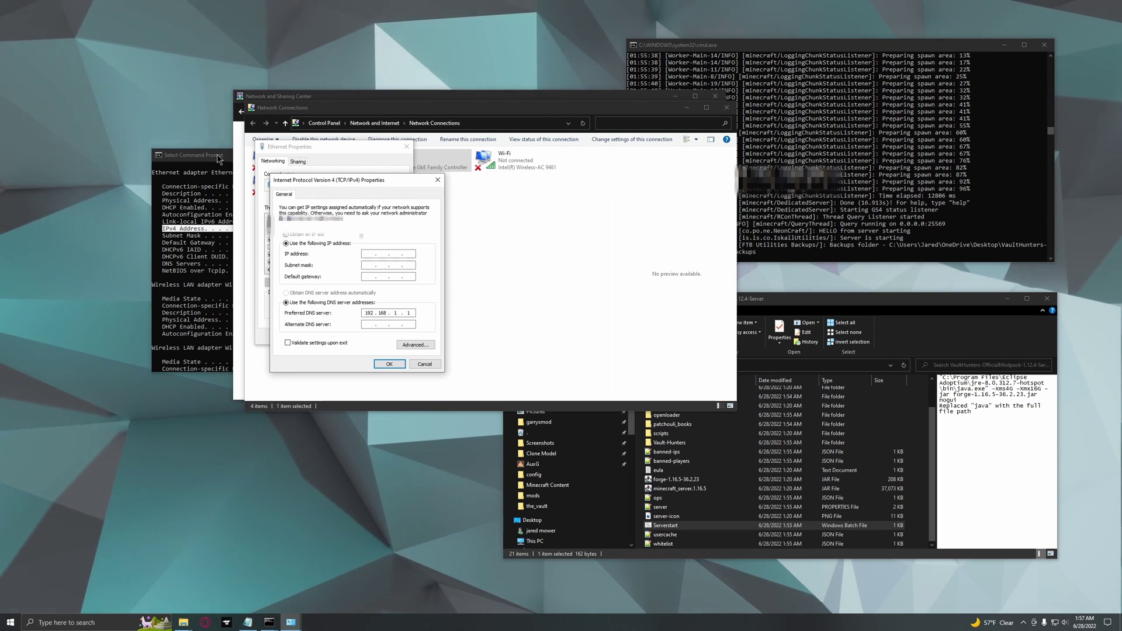
Arrange the ipconfig output and IPv4 properties windows side by side to read the addresses.
drag(217, 159, 522, 178)
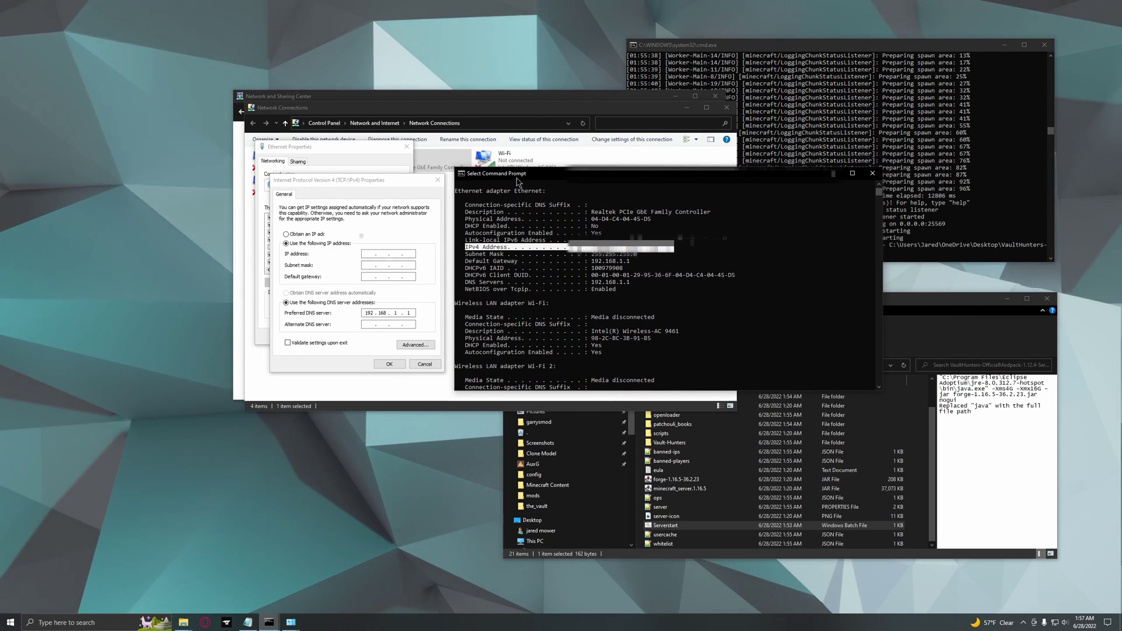
drag(418, 177, 382, 156)
key(alt+Tab)
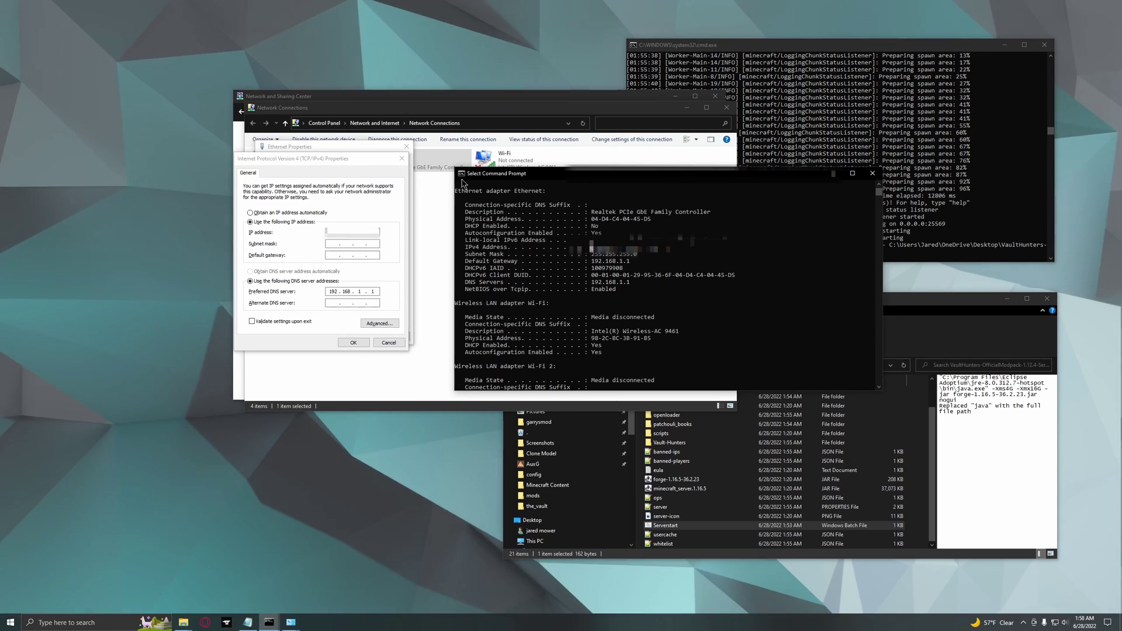
scroll(493, 203, down, 3)
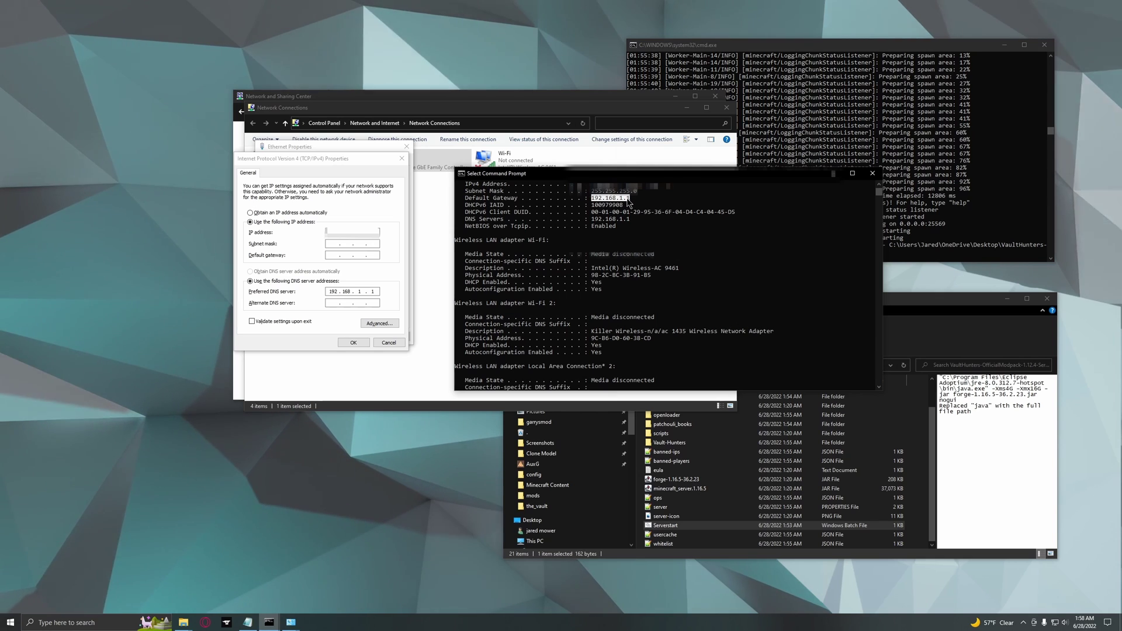
click(335, 255)
click(510, 286)
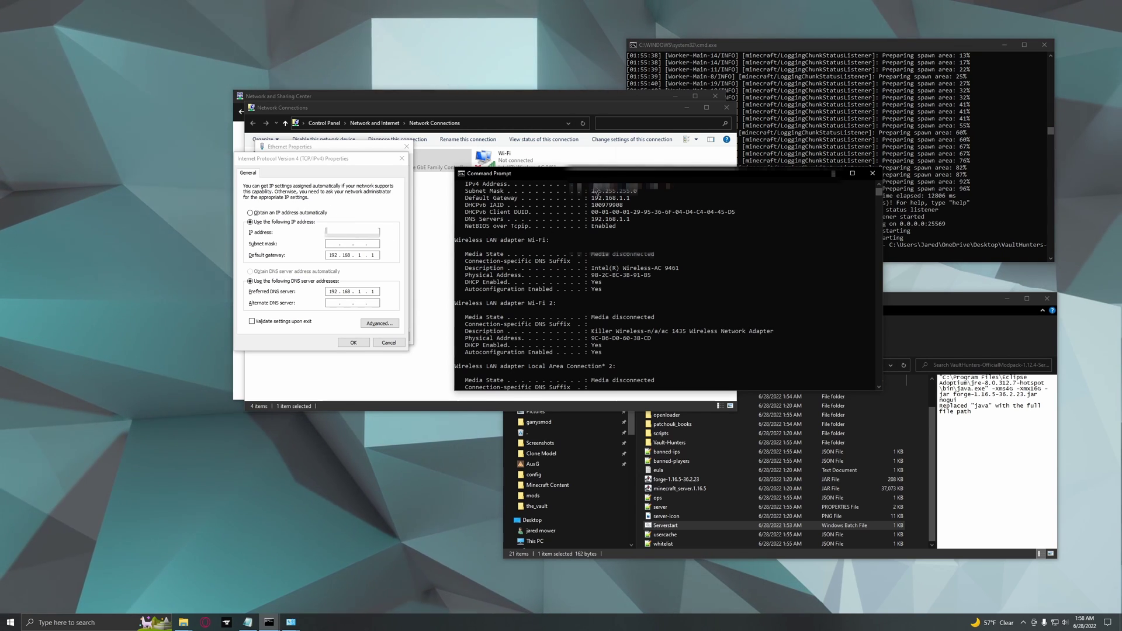
Paste the ipconfig IPv4 address as the static IP and auto-fill subnet mask 255.255.255.0.
drag(599, 191, 623, 193)
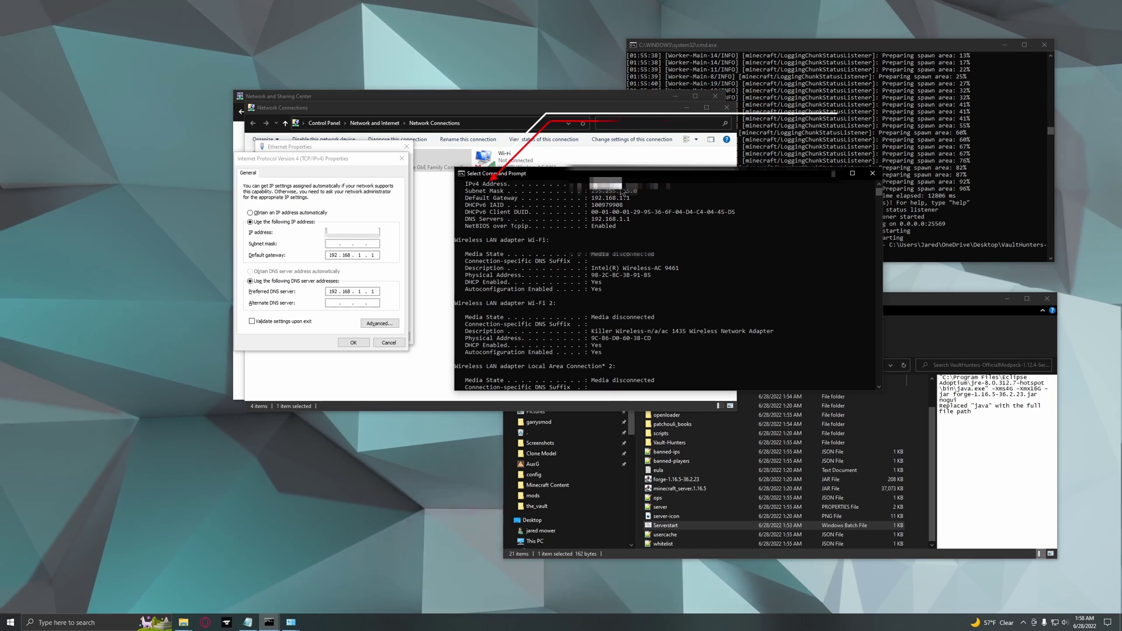
click(401, 198)
key(ctrl+v)
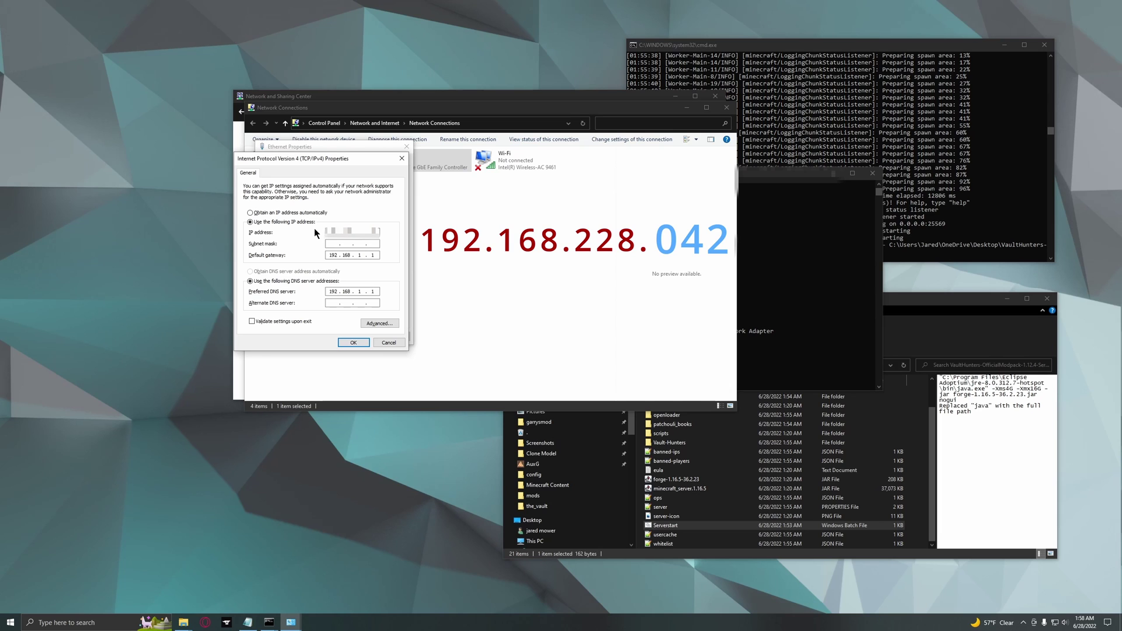
click(350, 244)
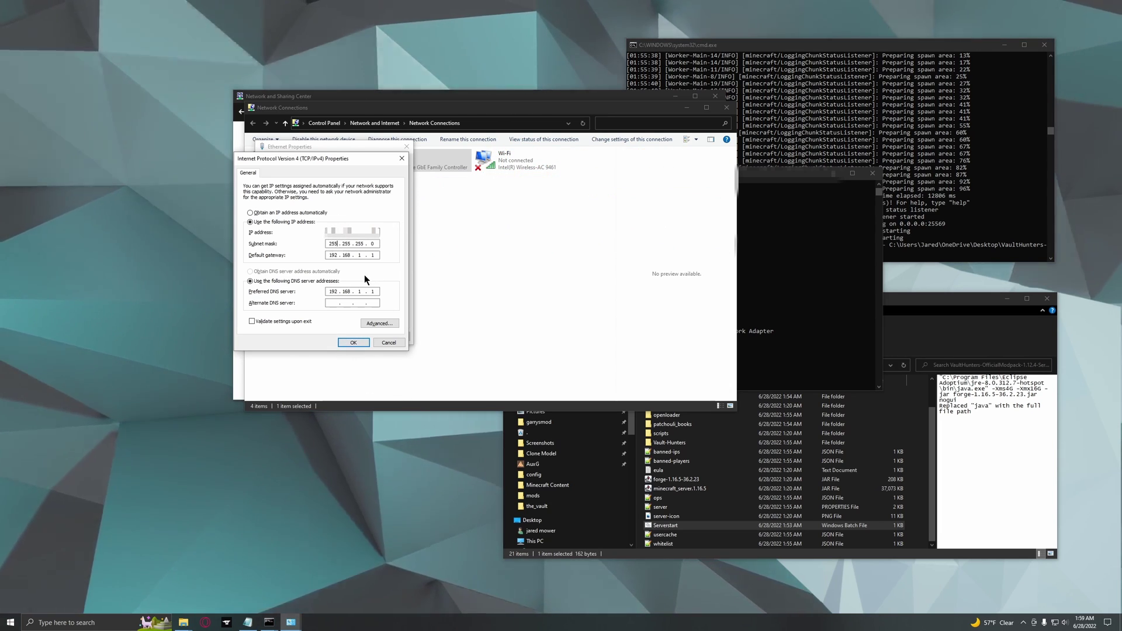
key(alt+Tab)
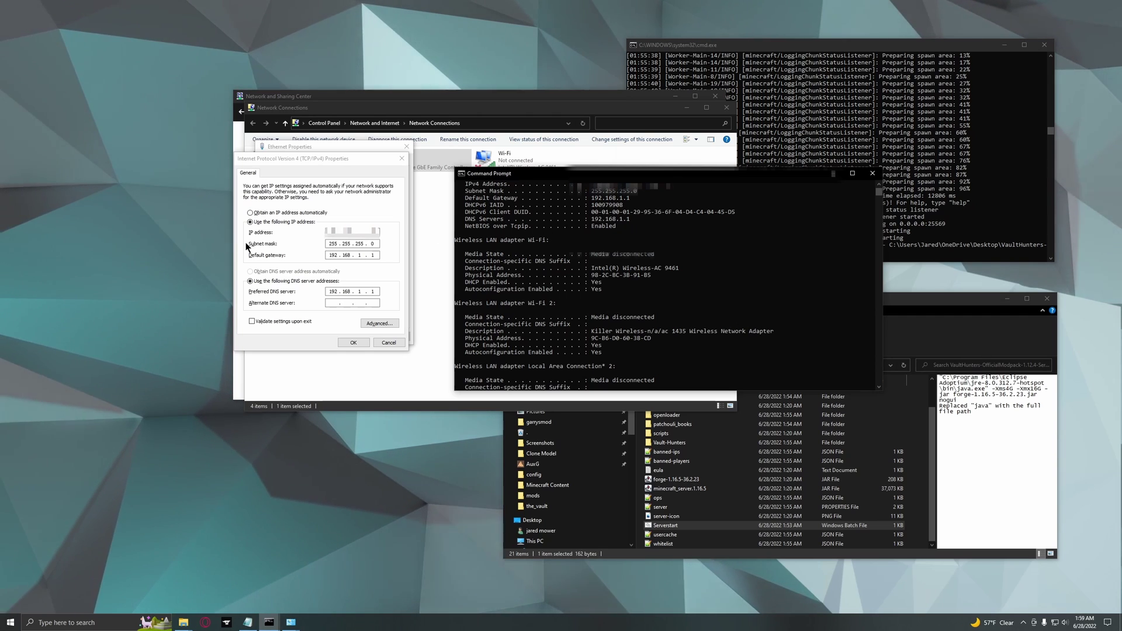
key(alt+Tab)
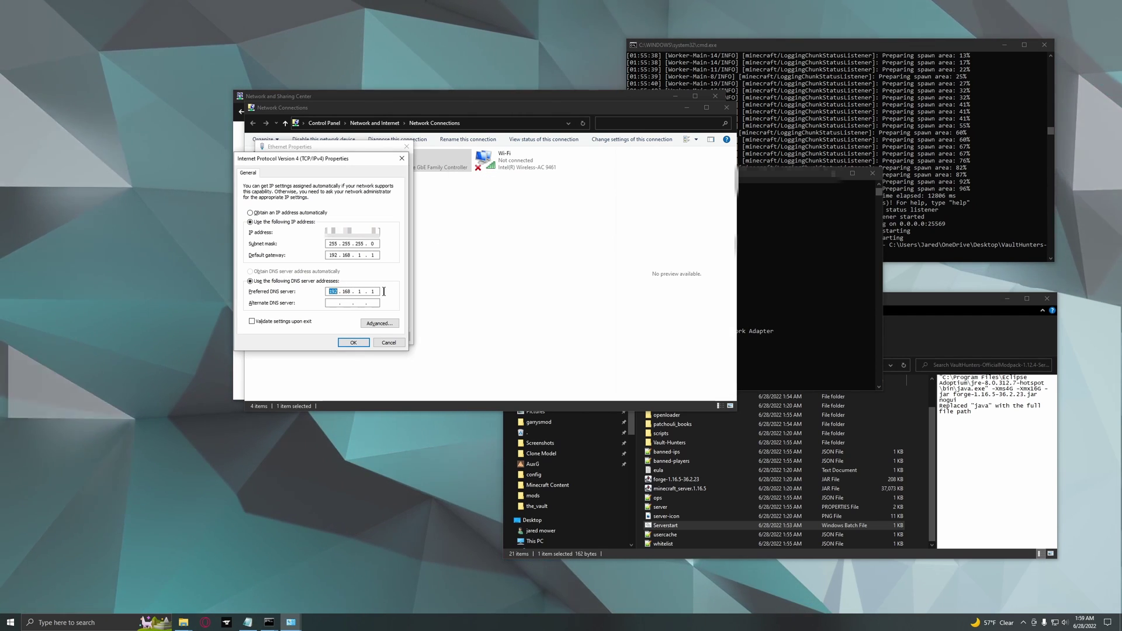
key(Home)
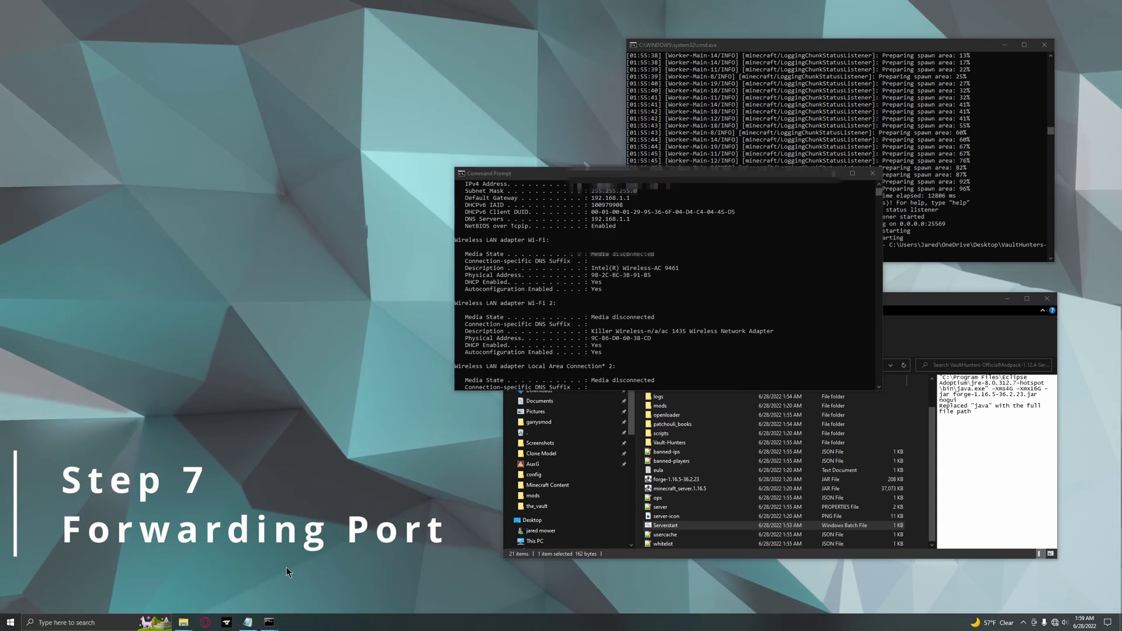
Copy the Default Gateway address 192.168.1.1 from the ipconfig output.
scroll(581, 269, up, 3)
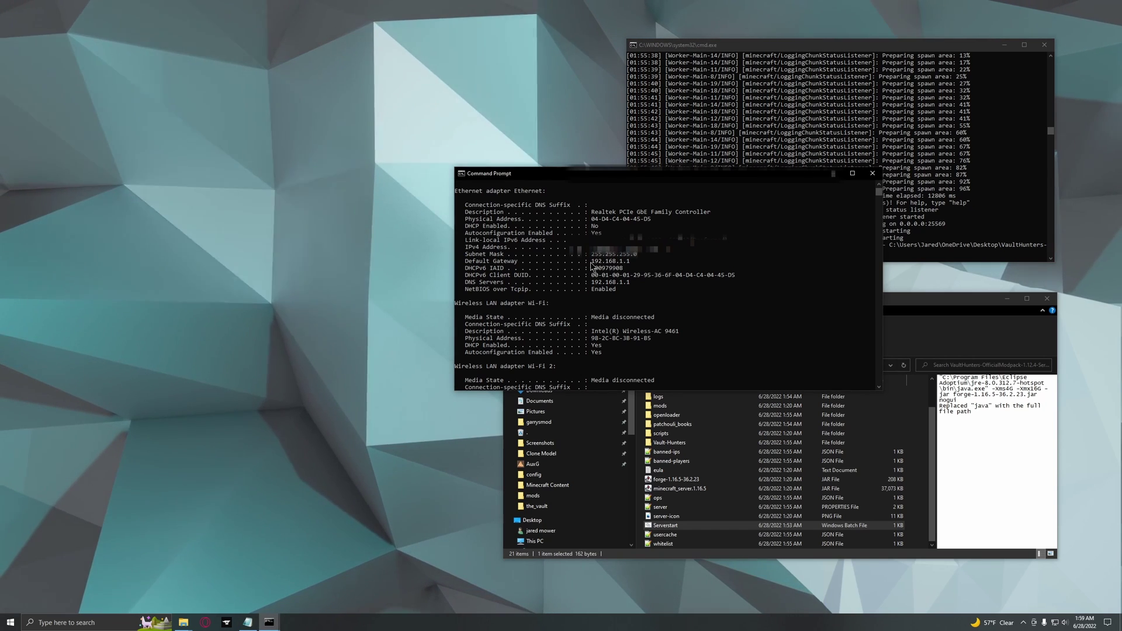
drag(591, 261, 629, 262)
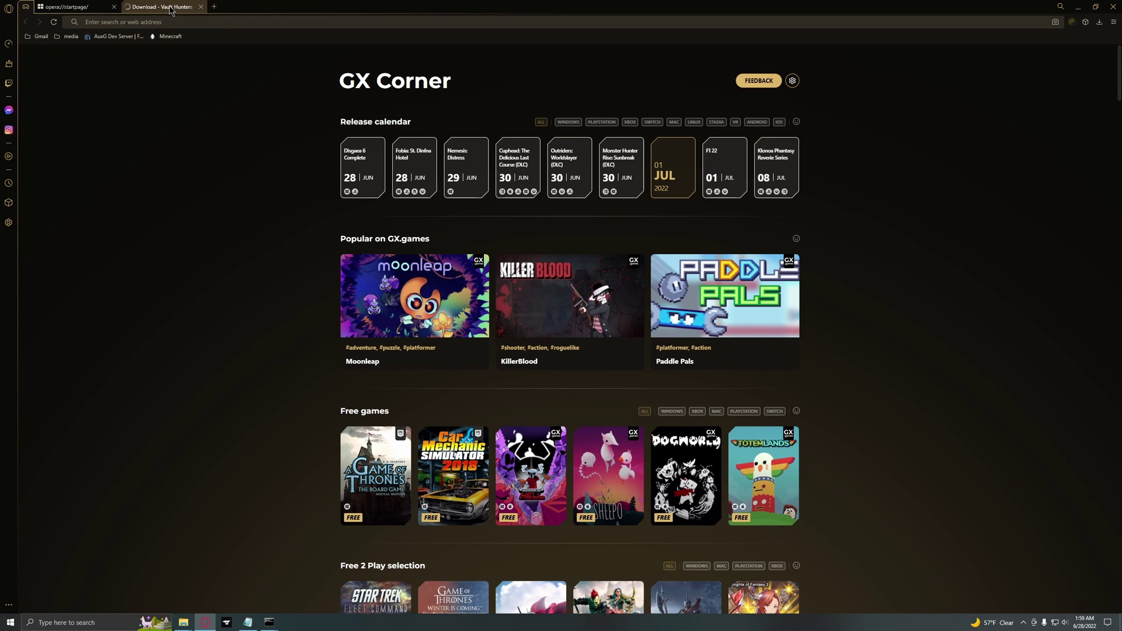
Close the Vault Hunters and Speed Dial tabs and load 192.168.1.1 in Opera GX.
click(200, 7)
click(113, 6)
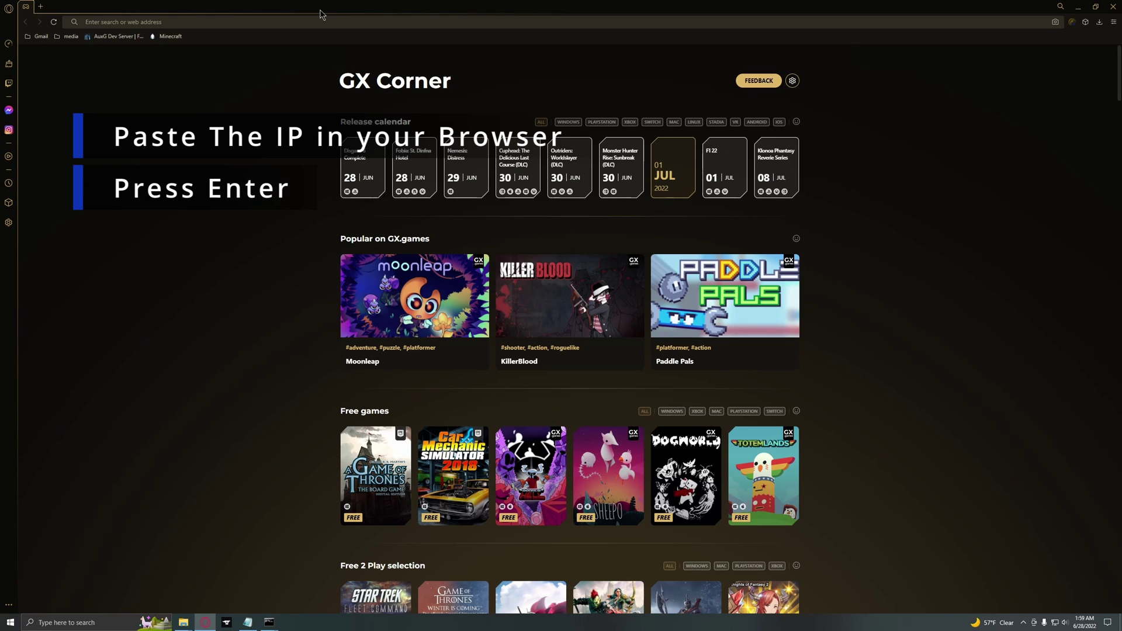
text(192.168.1.1)
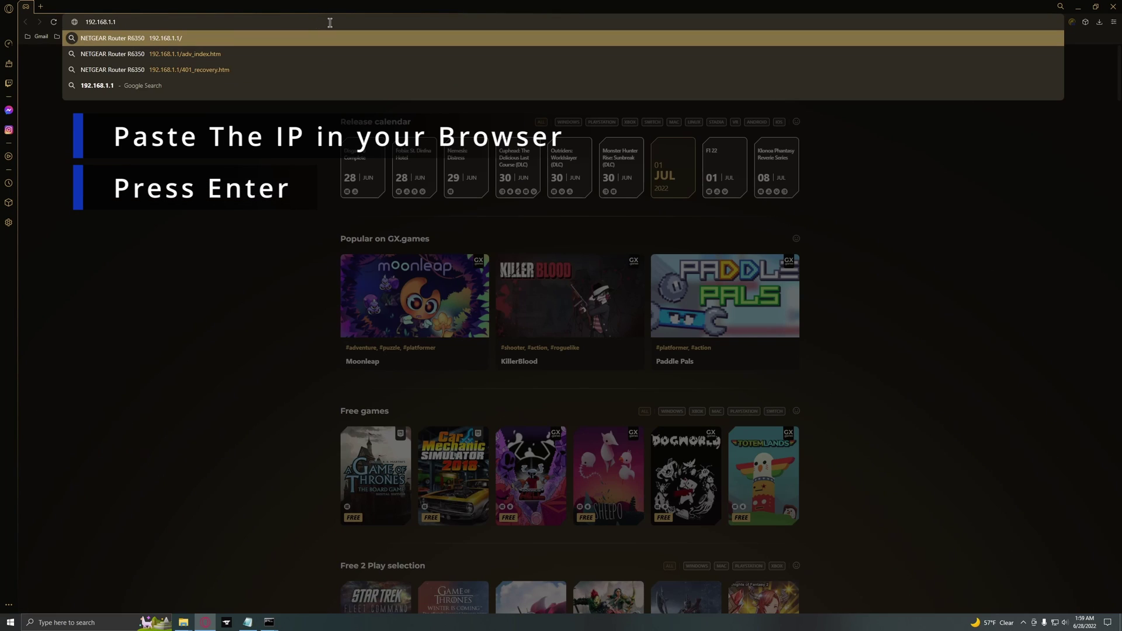
key(Return)
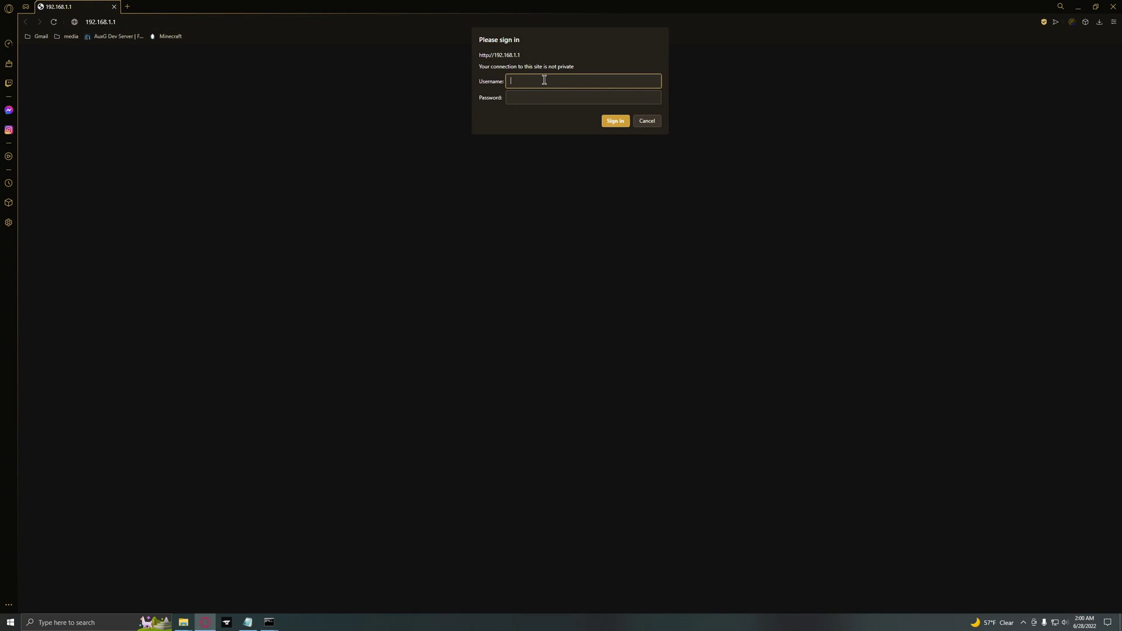
Enter the router's username and password to sign in to the NETGEAR R6350 admin pages.
text(user)
key(BackSpace)
key(BackSpace)
key(BackSpace)
text(admi)
key(Tab)
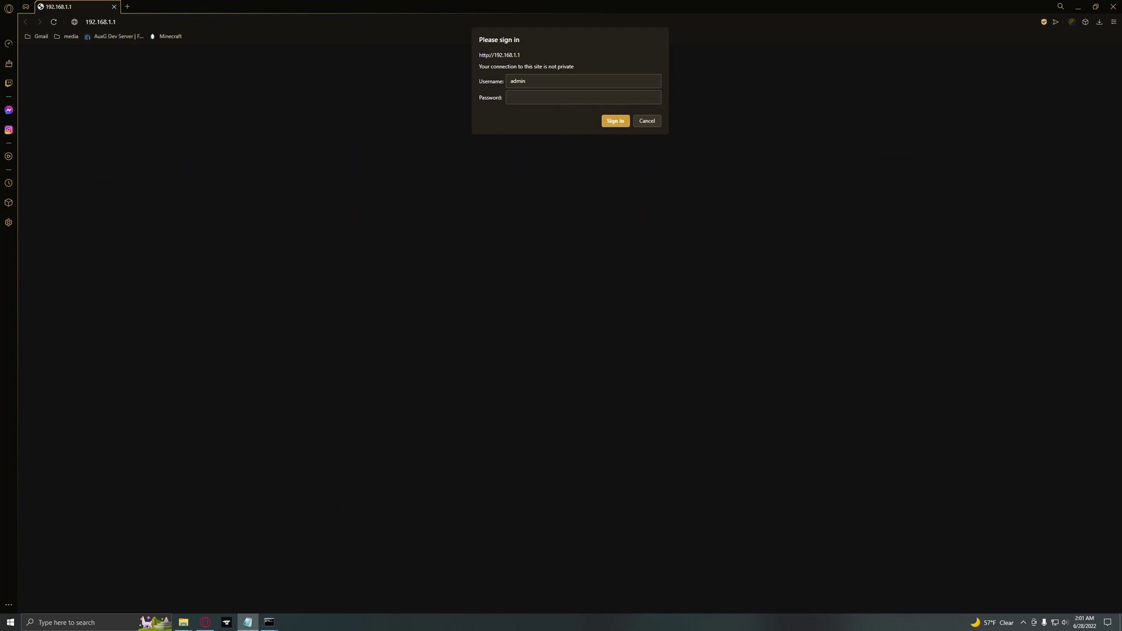
click(570, 98)
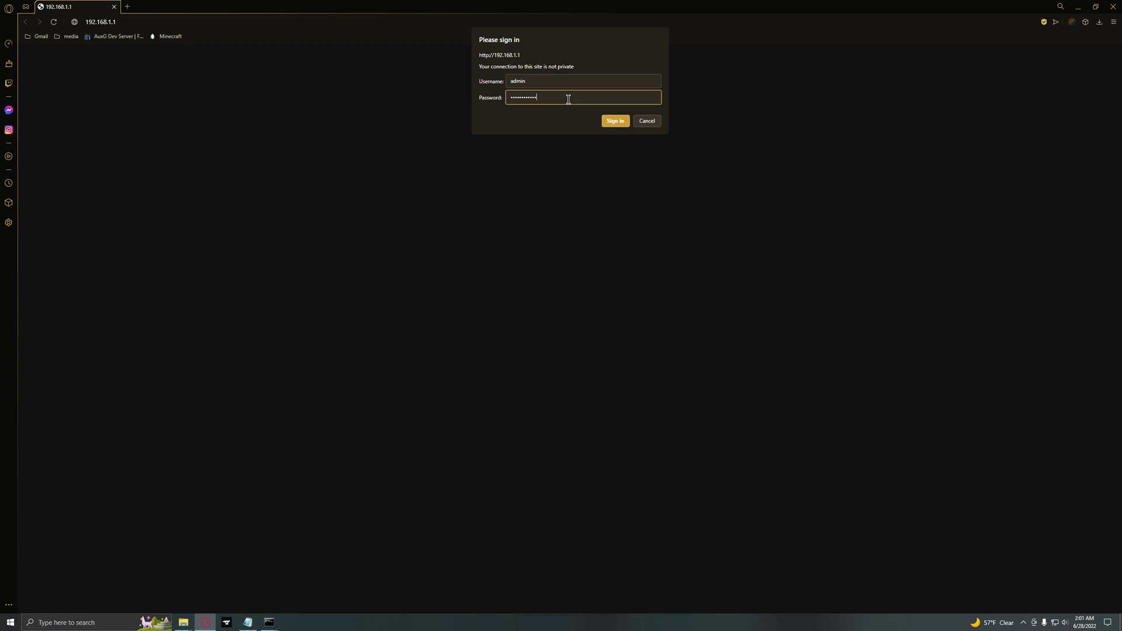
key(Return)
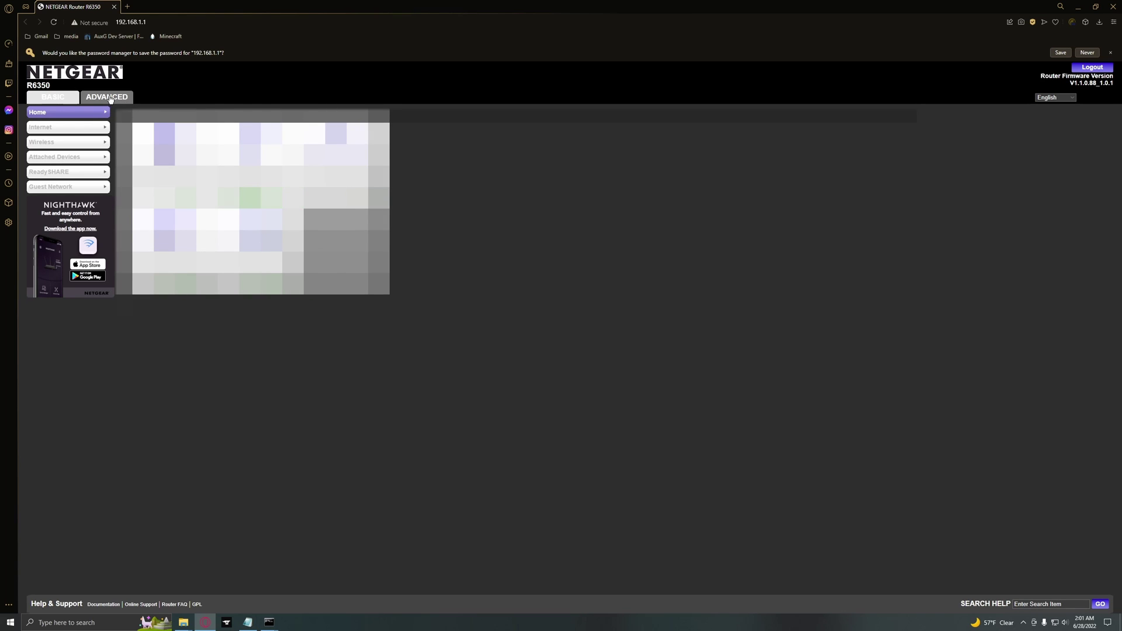
Open the ADVANCED tab and expand Advanced Setup in the router's left menu.
click(104, 98)
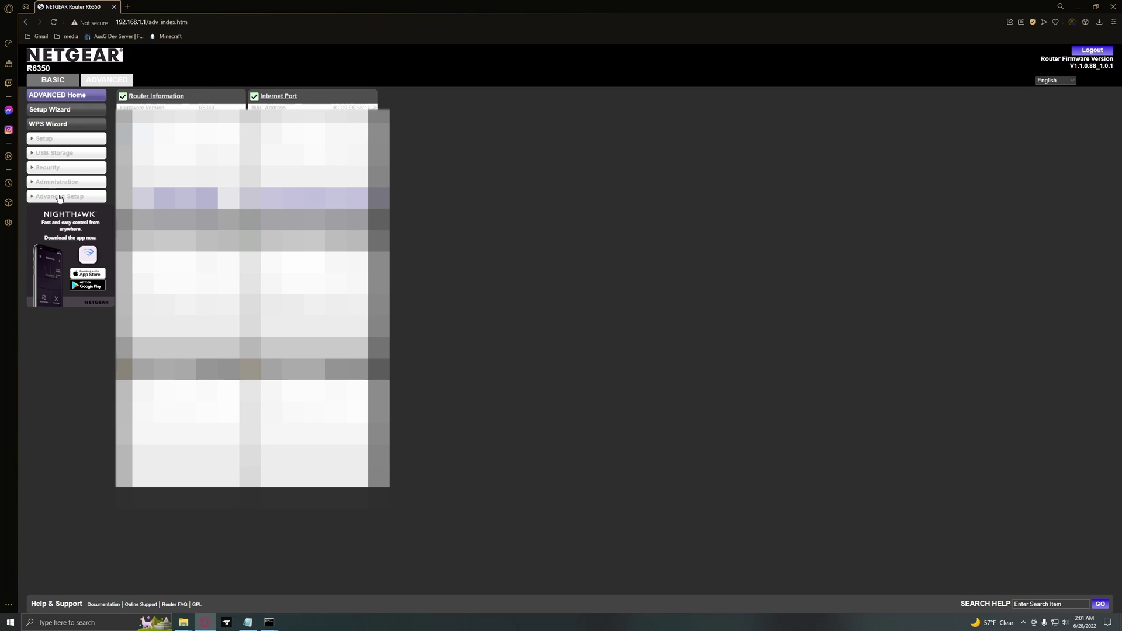
click(59, 198)
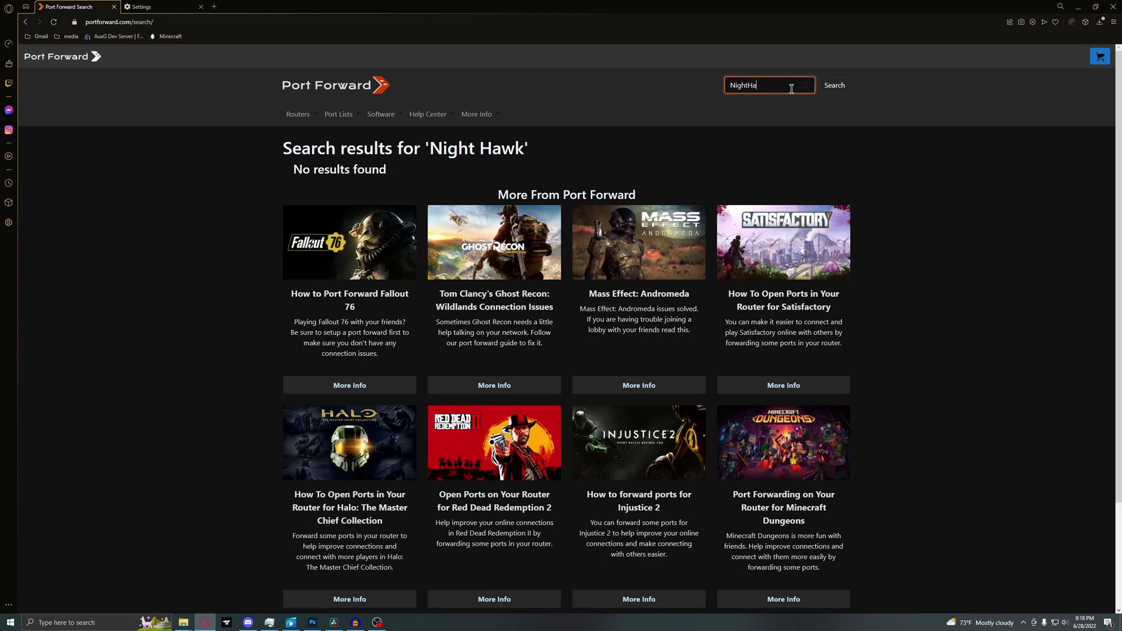
Search portforward.com for NightHawk and read through the Nighthawk X10 R9000 forwarding guide.
text(wk)
key(Return)
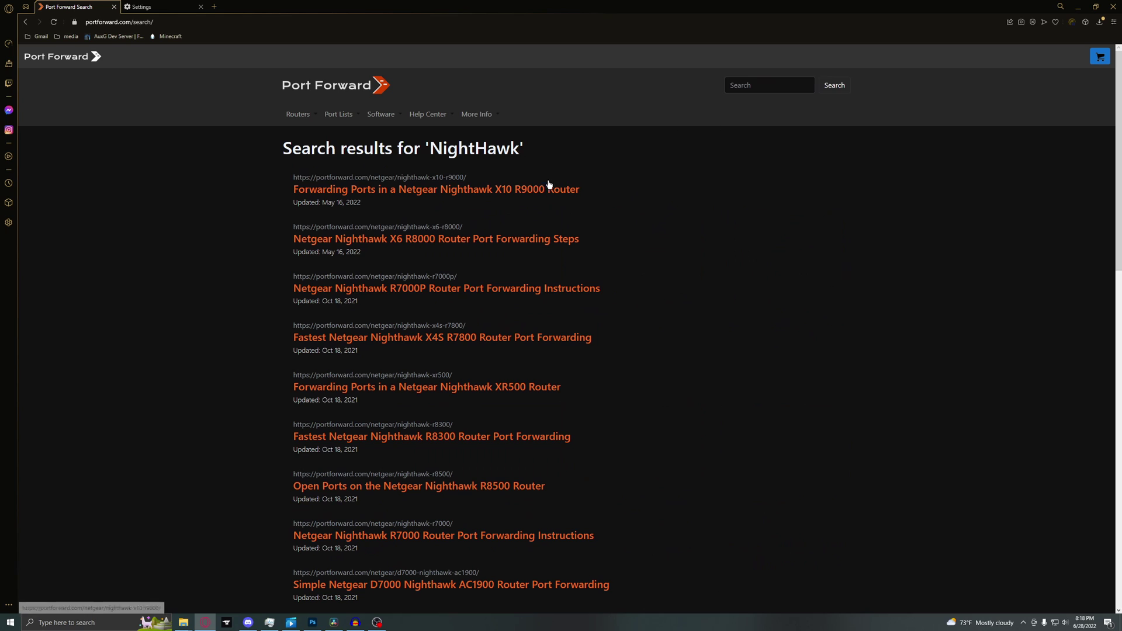
click(553, 187)
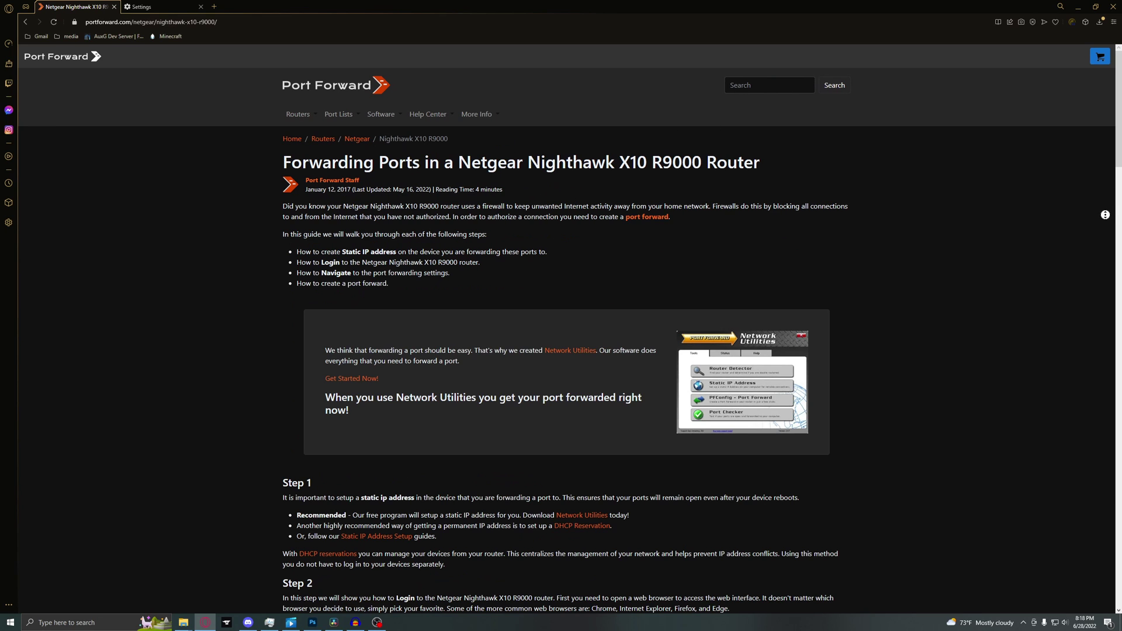
scroll(1105, 217, down, 8)
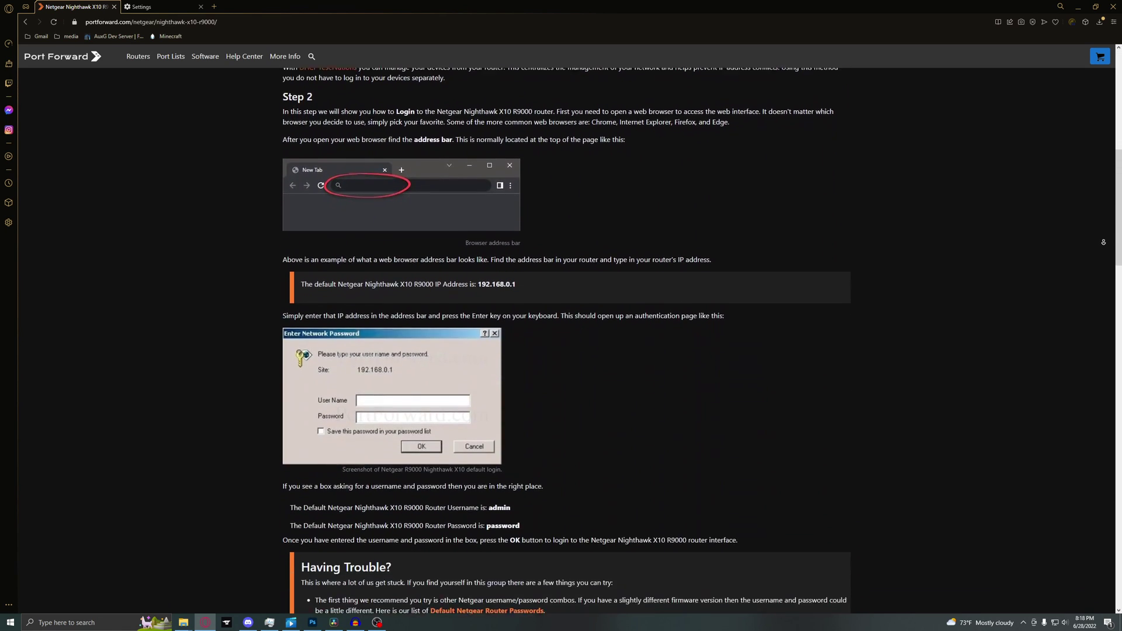
scroll(1103, 241, down, 13)
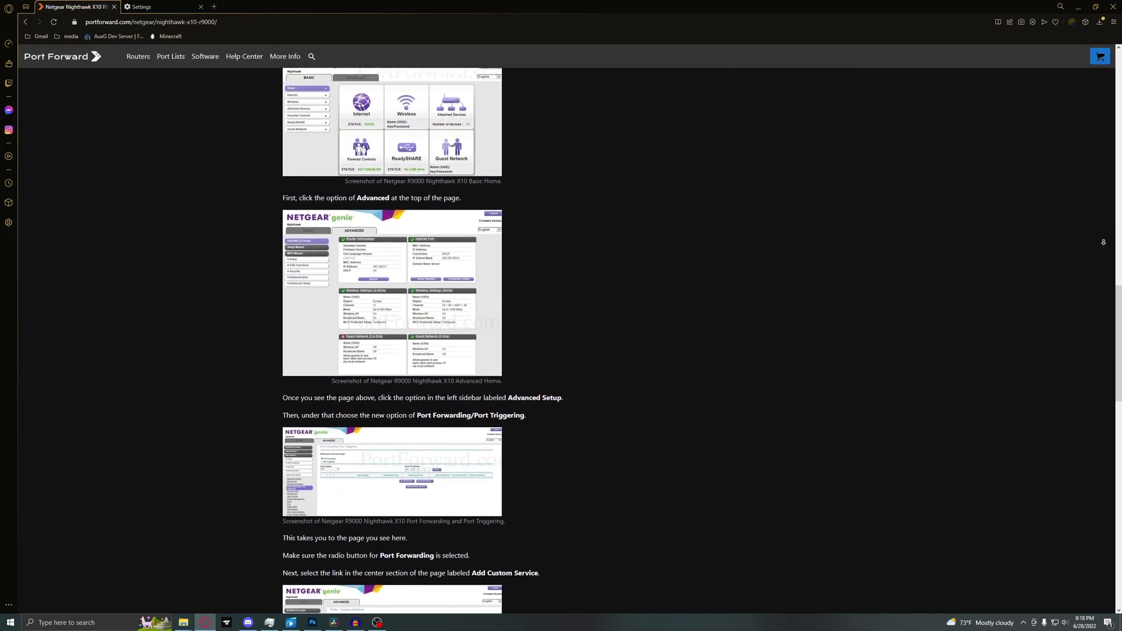
scroll(1103, 242, down, 5)
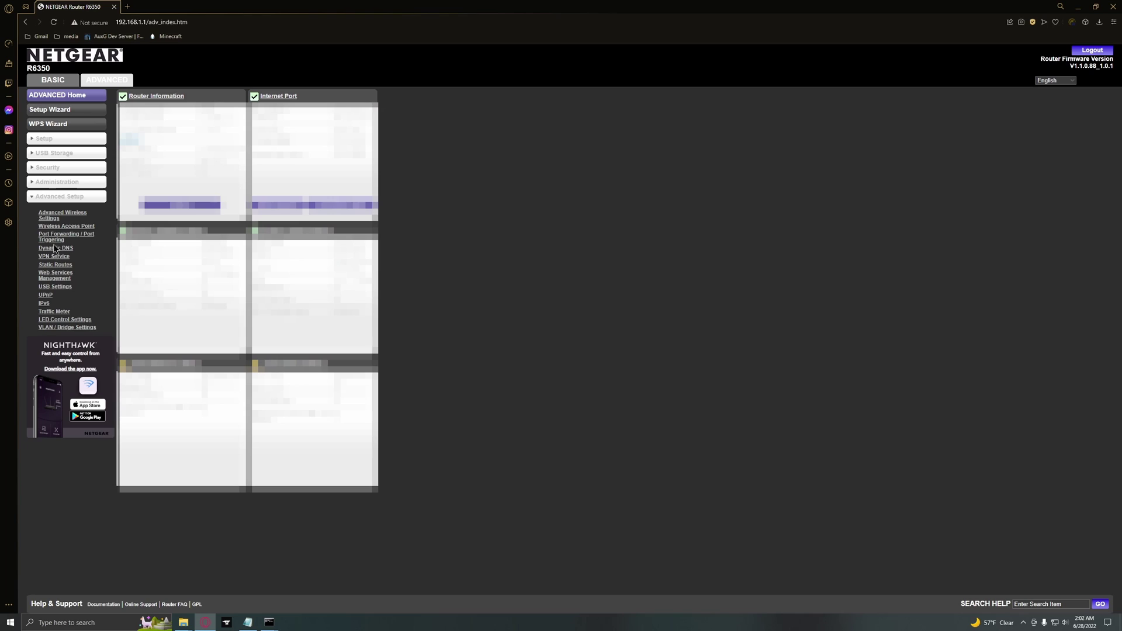
Open Port Forwarding / Port Triggering and start a new custom service.
click(57, 238)
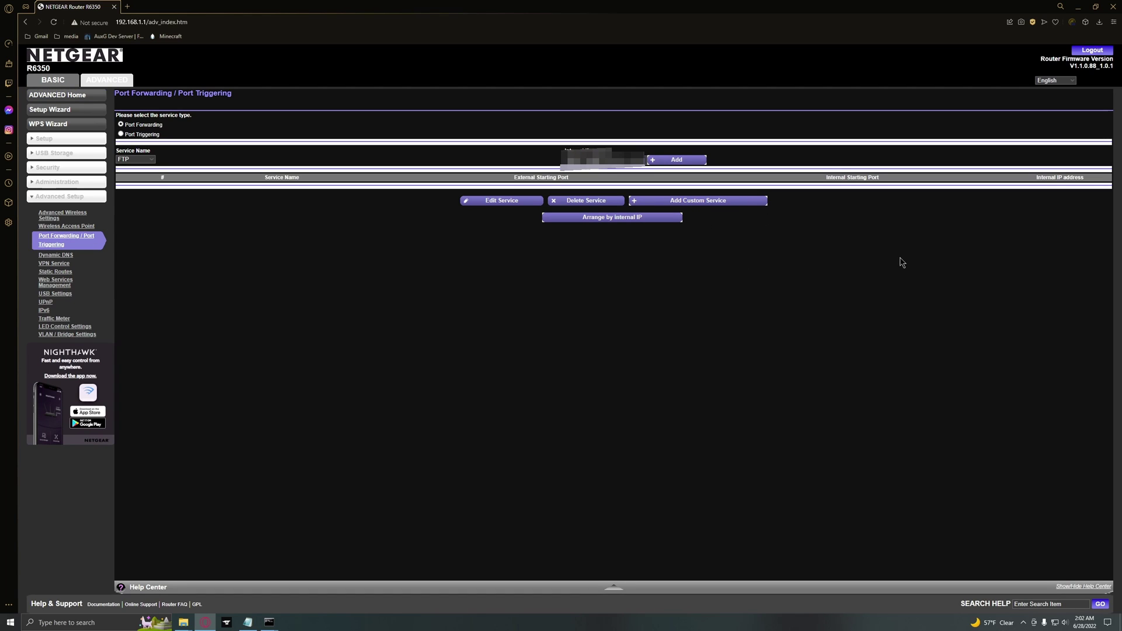
click(725, 200)
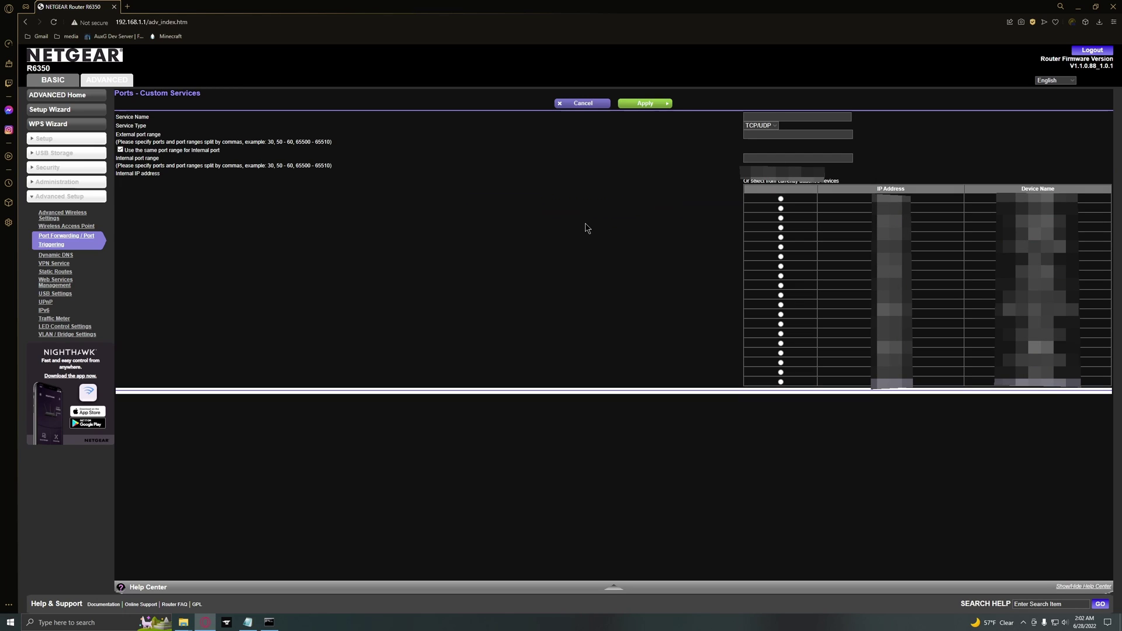
key(super)
Run ipconfig in Command Prompt and paste the IPv4 address into the router's Internal IP address field.
text(cmd)
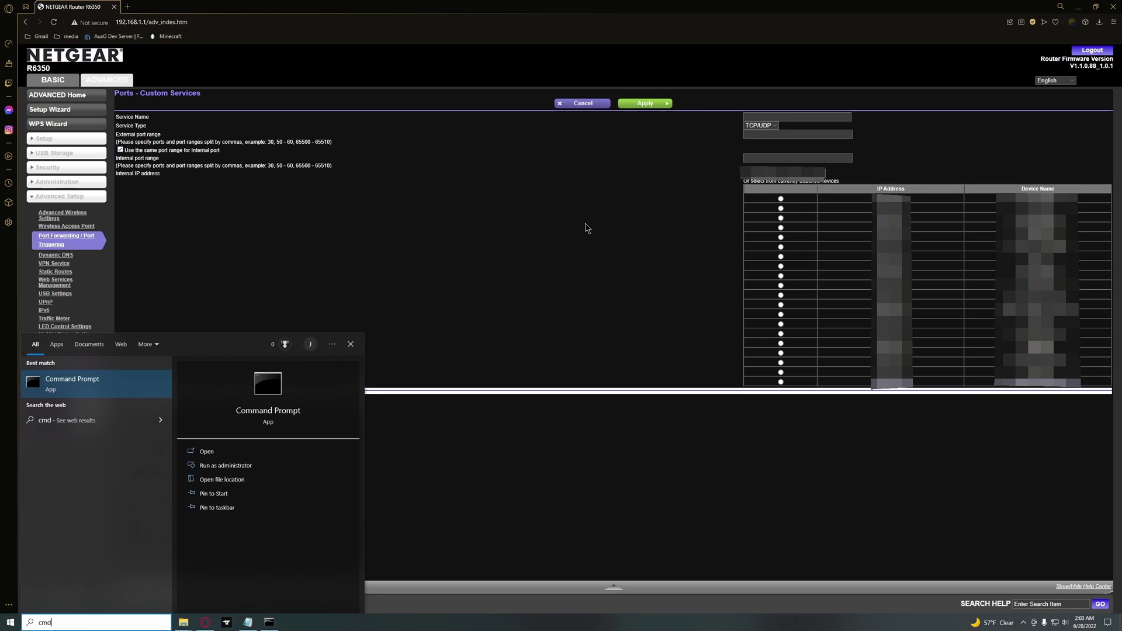
key(Return)
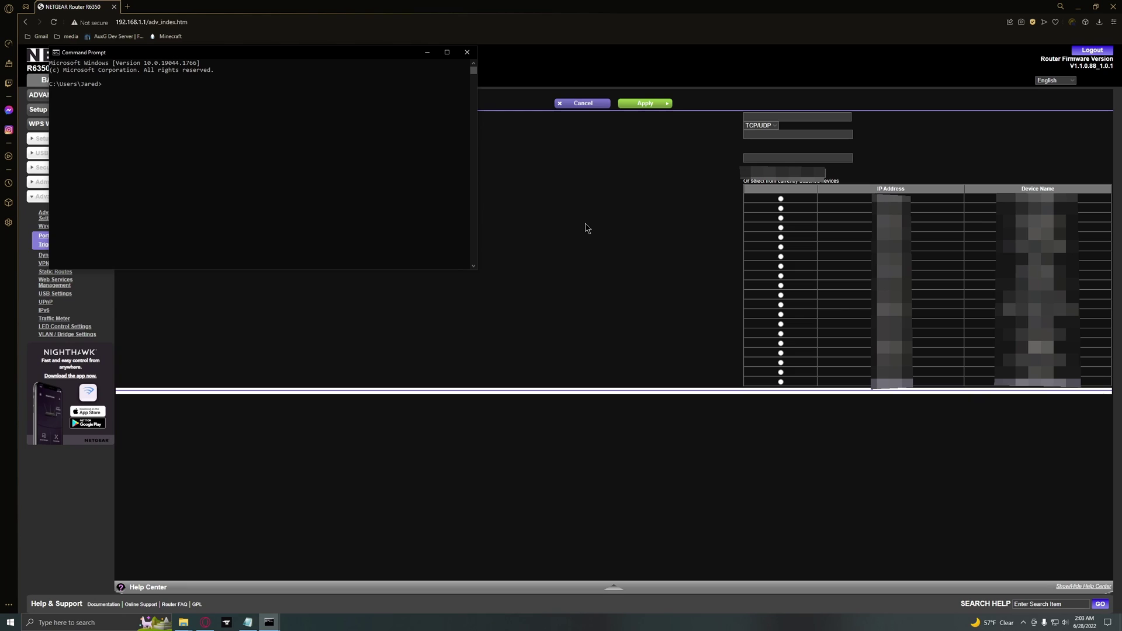
text(ipconfig)
key(Return)
scroll(243, 150, up, 1)
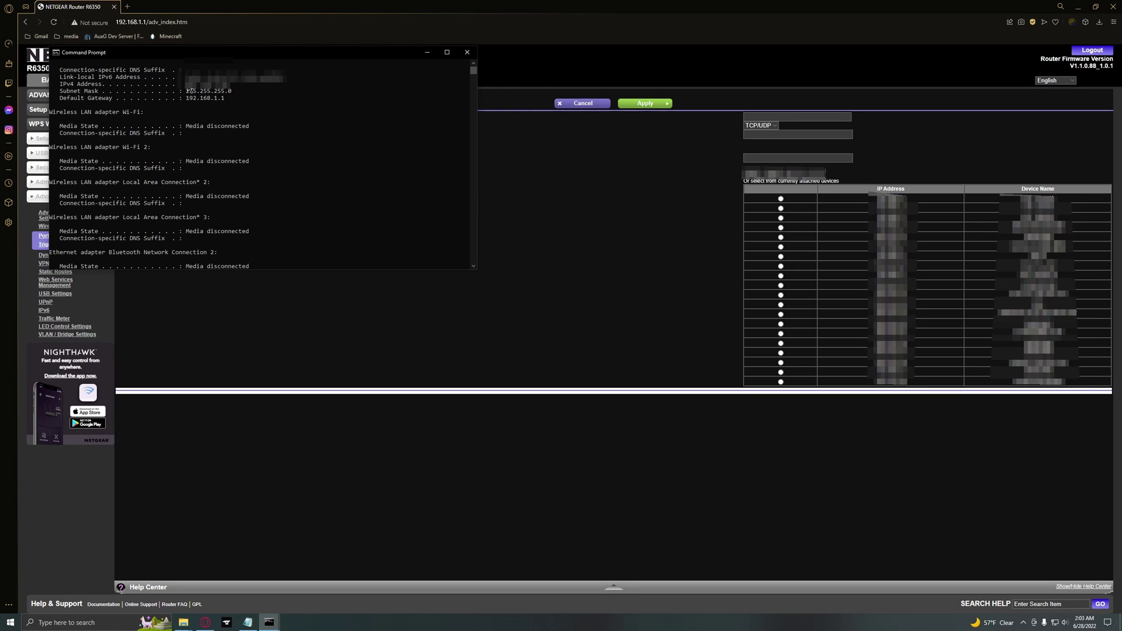
drag(186, 81, 227, 92)
right_click(228, 92)
click(748, 172)
key(ctrl+v)
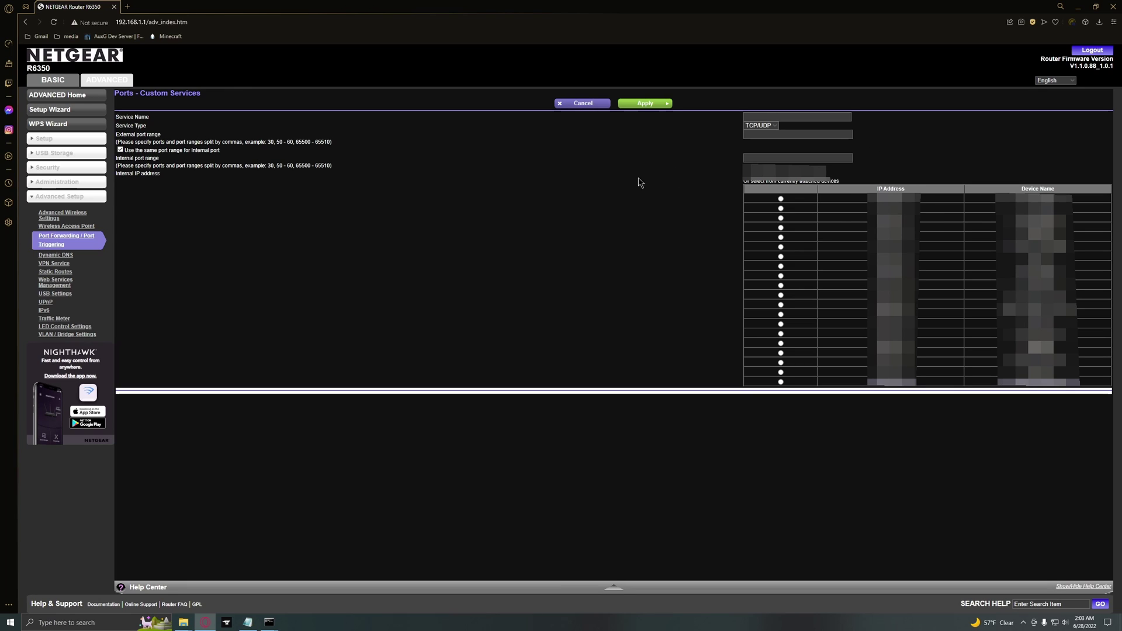
click(804, 135)
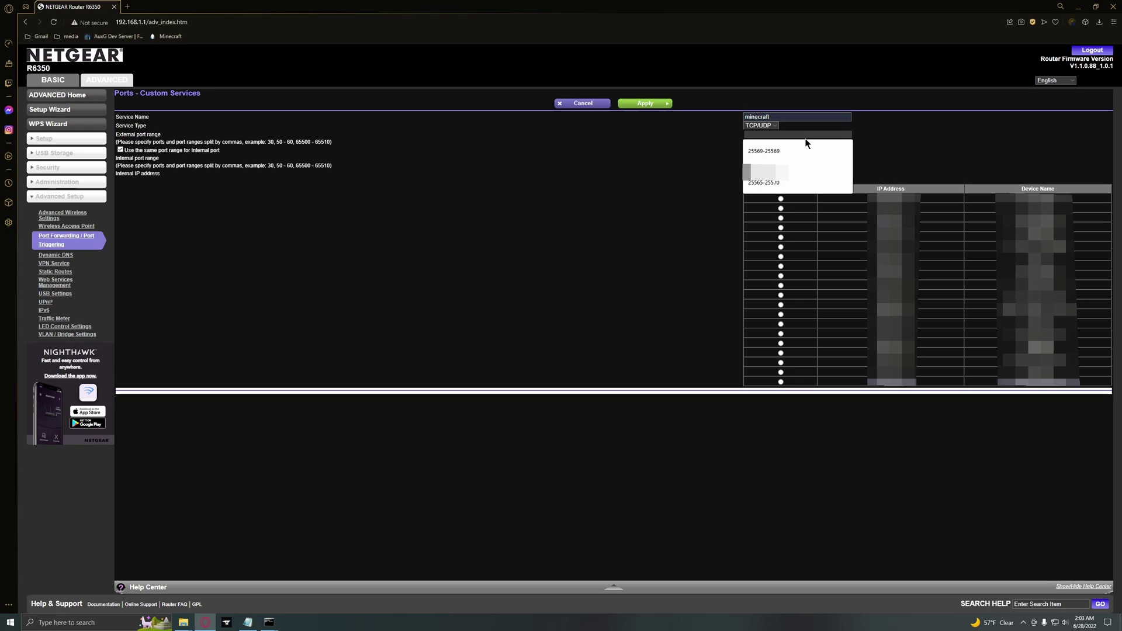
text(25569)
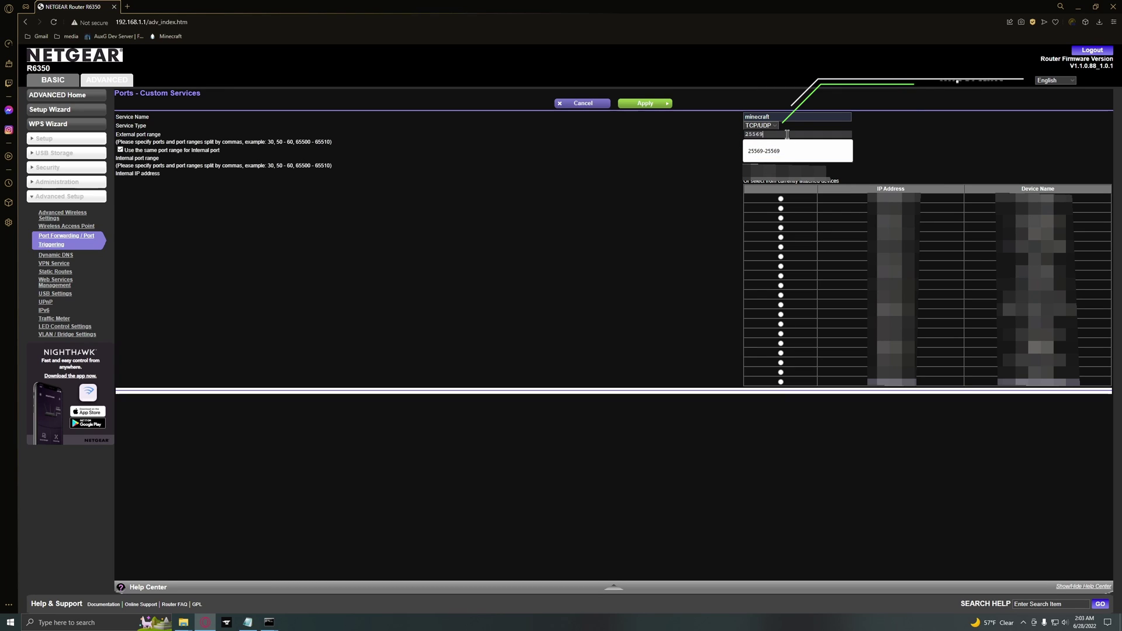
text(-2)
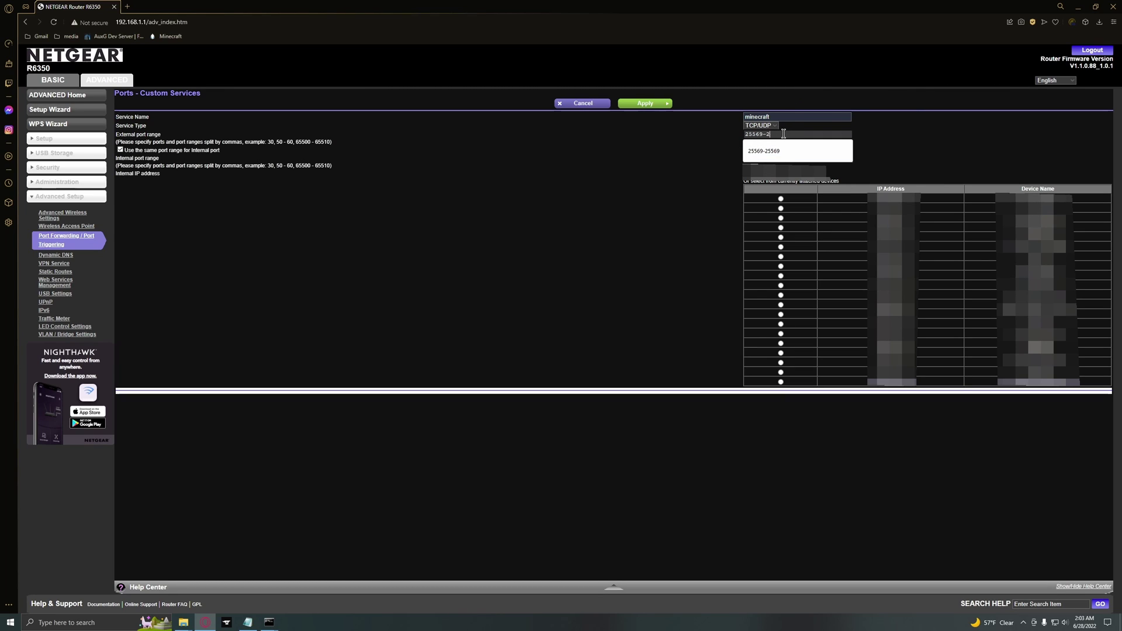
text(5569)
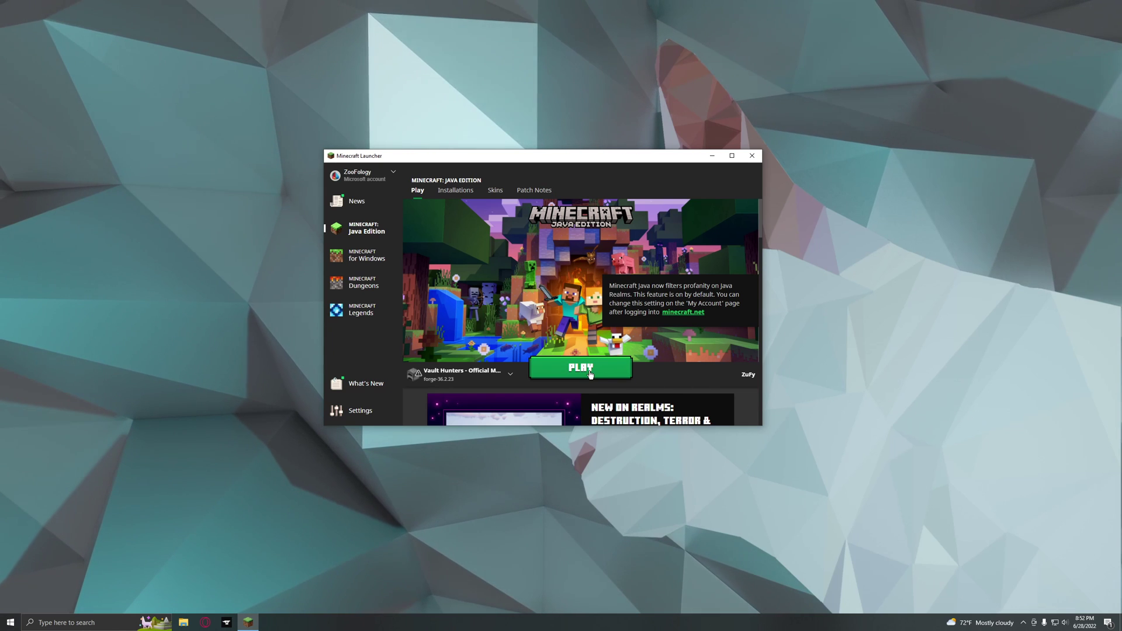
Launch Minecraft with the Vault Hunters forge 36.2.23 installation.
click(590, 374)
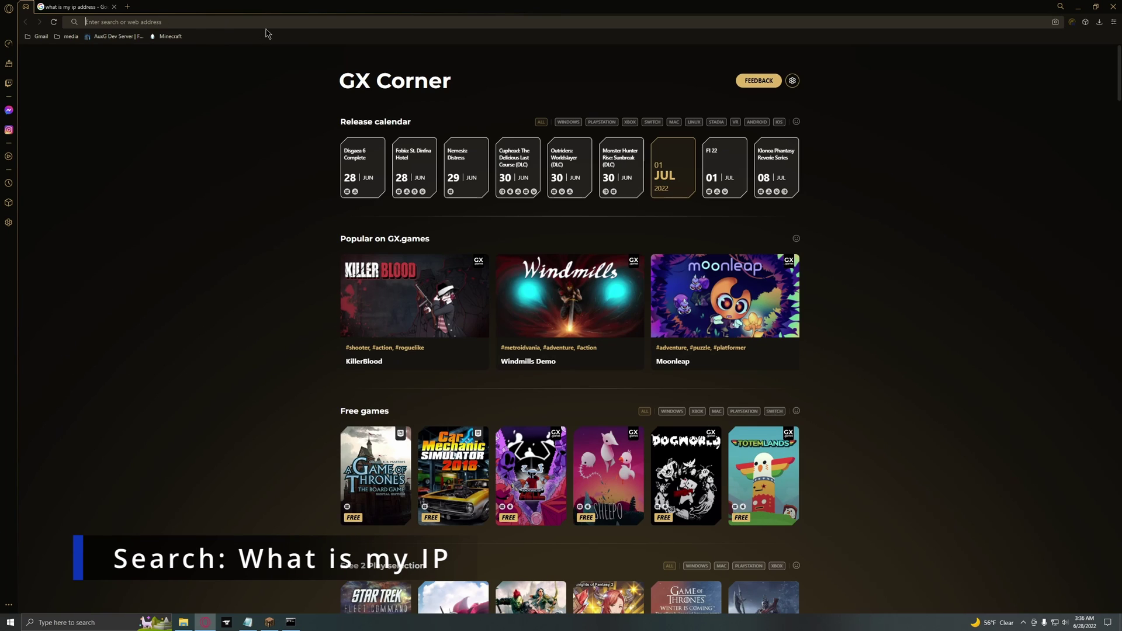
Search Google for 'what is my ip address' and select the public IP shown.
click(137, 21)
text(what is )
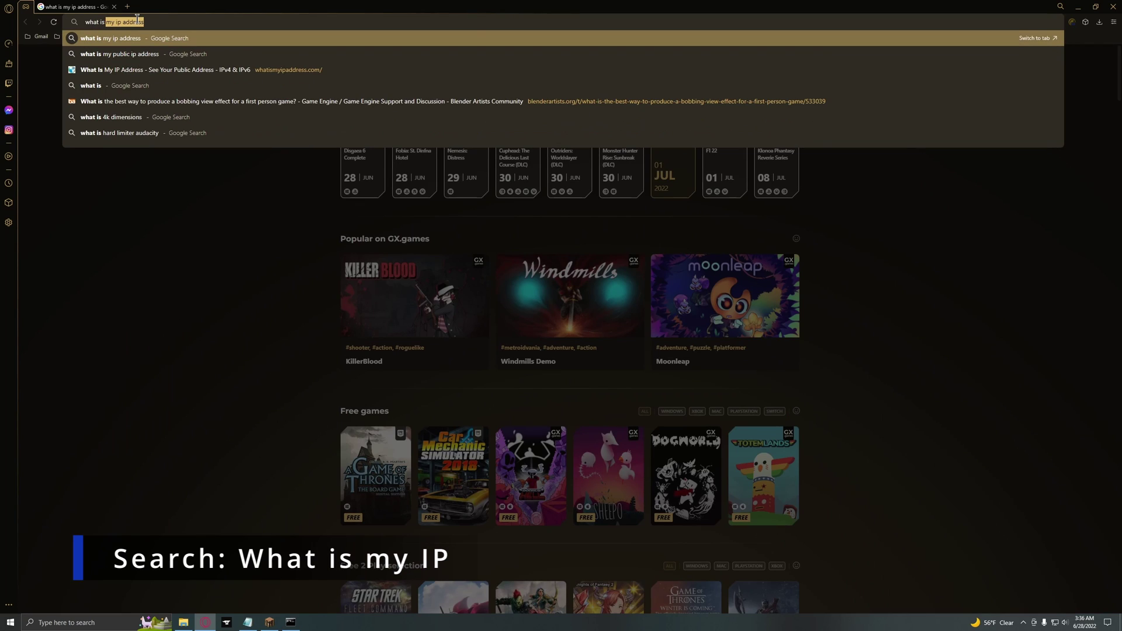
text(my ip address)
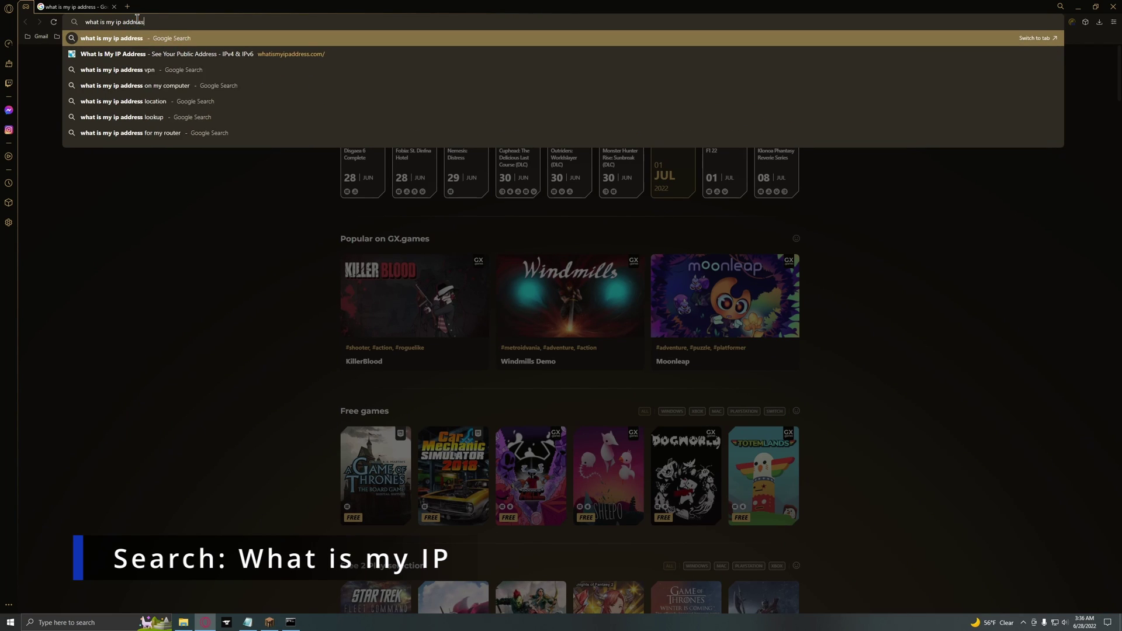
key(Return)
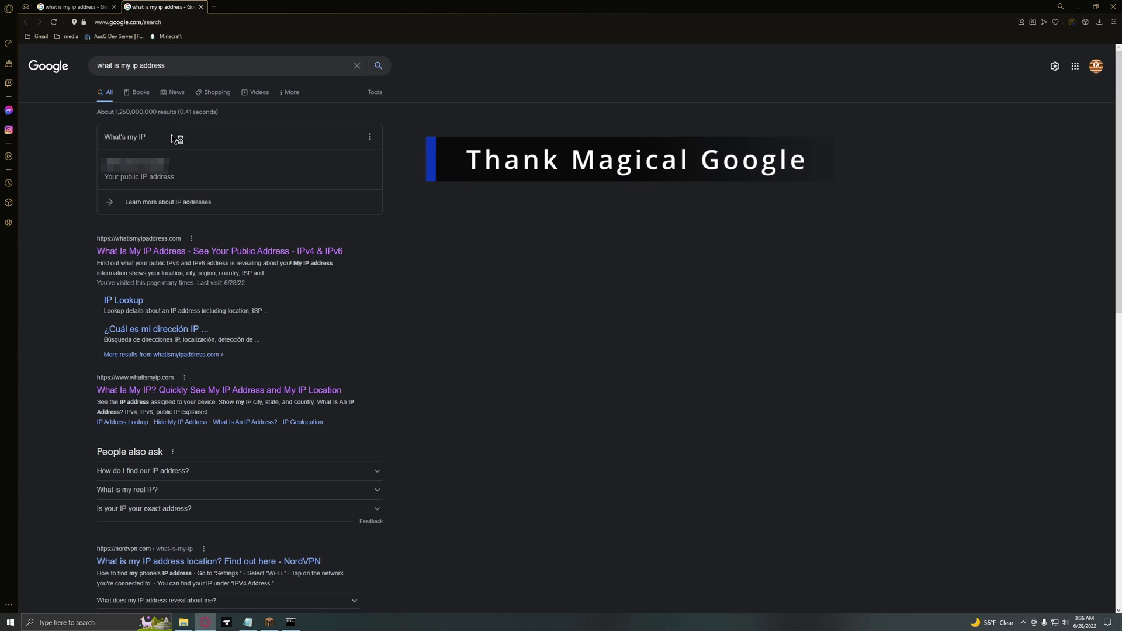
drag(172, 162, 101, 169)
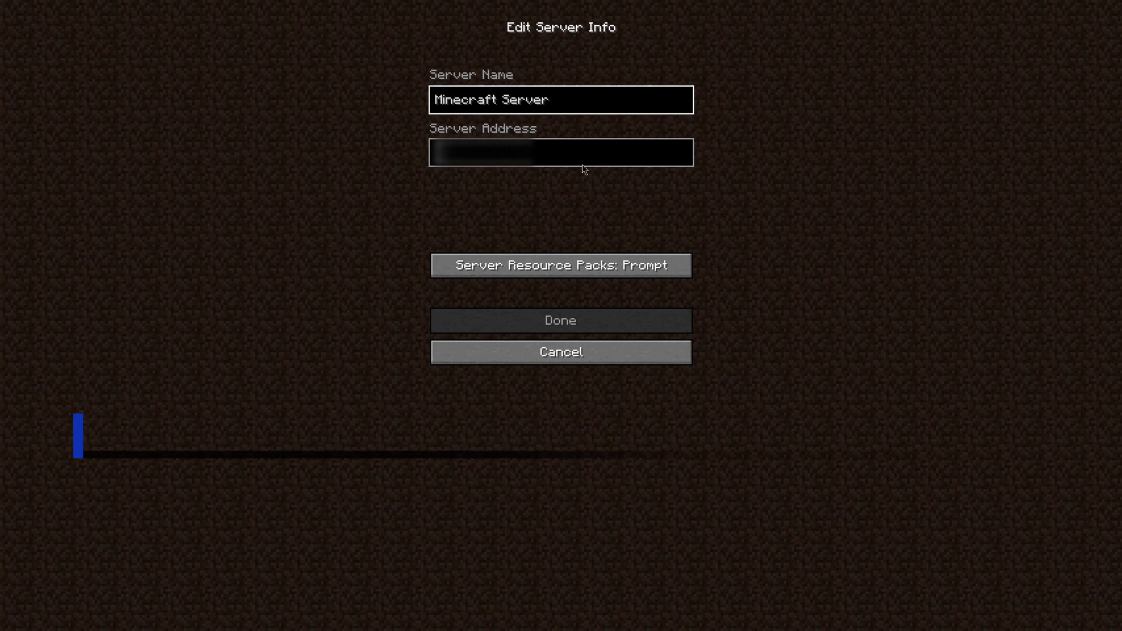
Save the 'Minecraft Server' entry with the pasted public IP plus :25569 as its address.
click(583, 164)
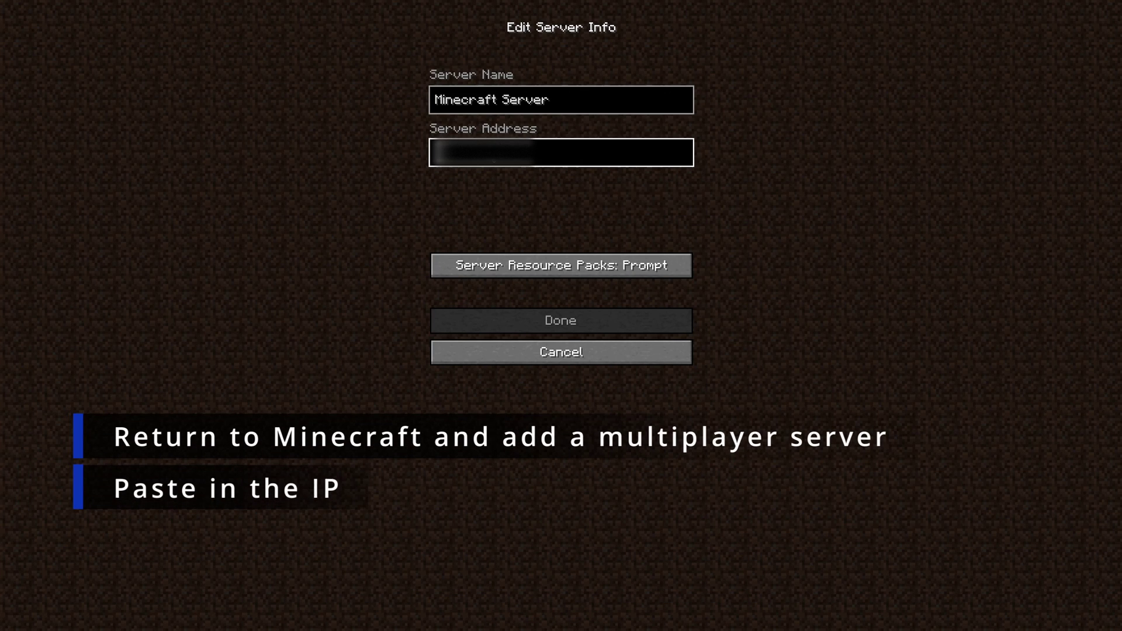
key(ctrl+v)
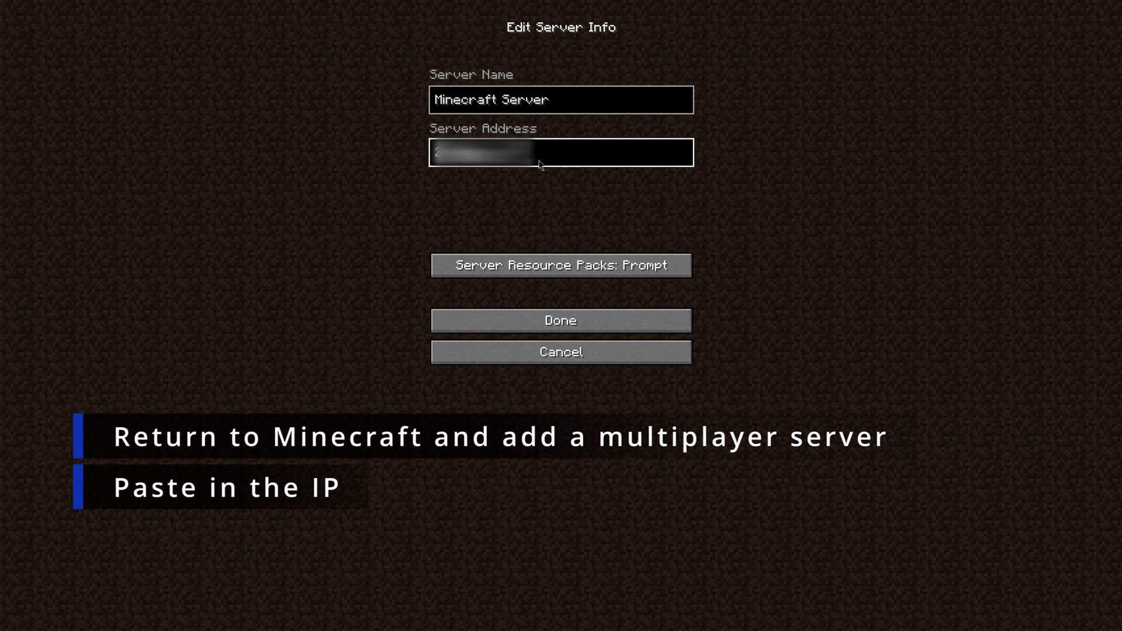
text(:2)
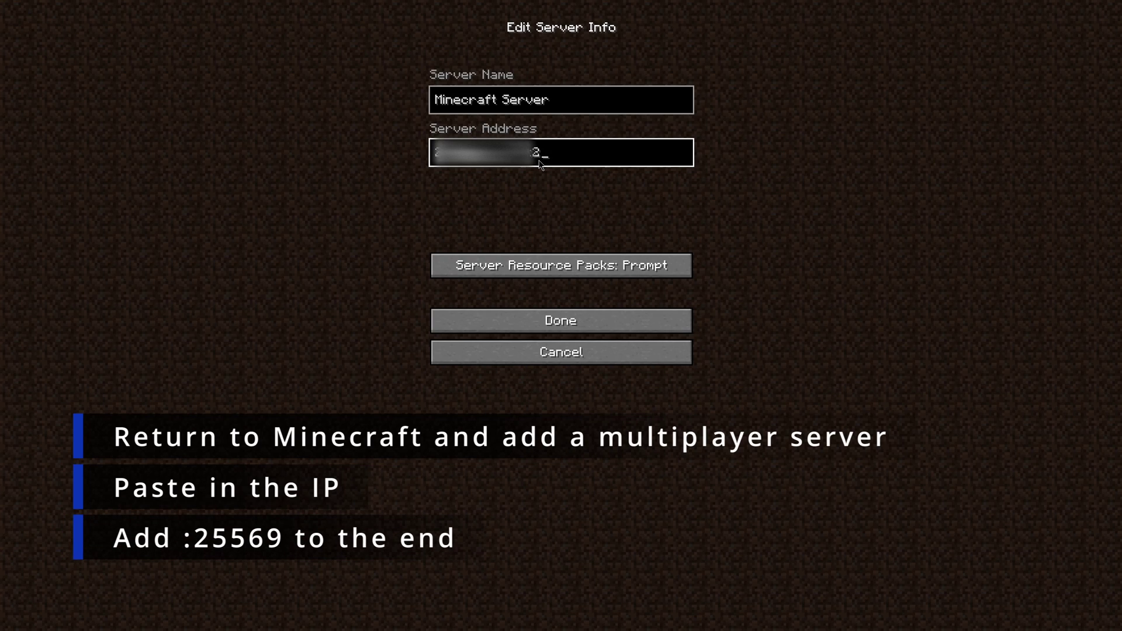
text(5569)
click(561, 321)
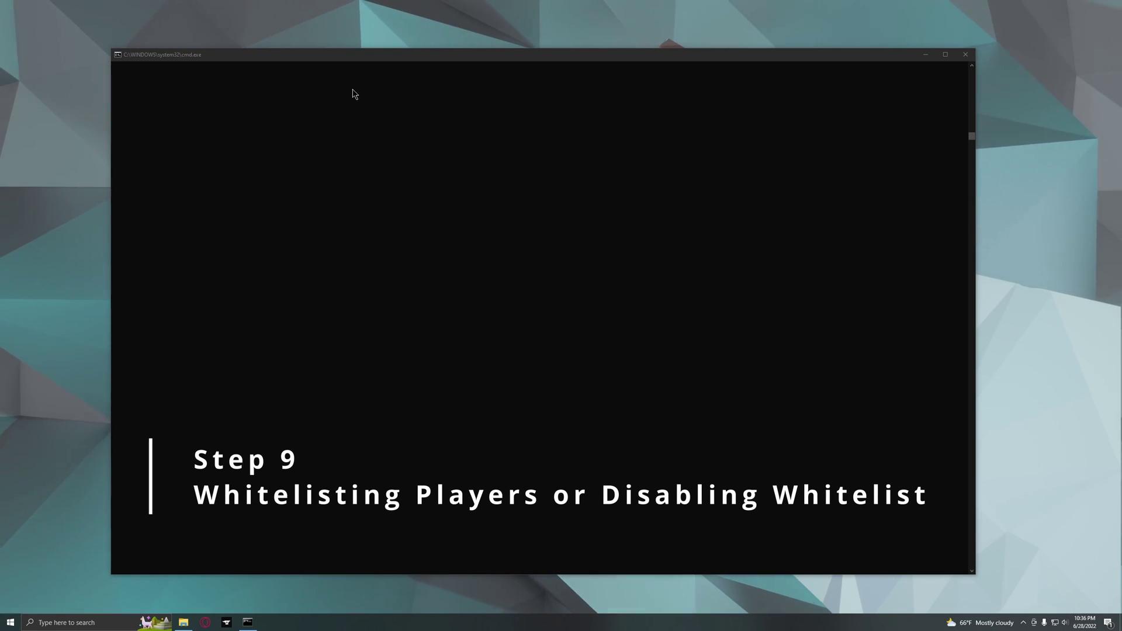
Run 'whitelist add' for the player in the server console, then start typing 'whitelist off'.
click(303, 207)
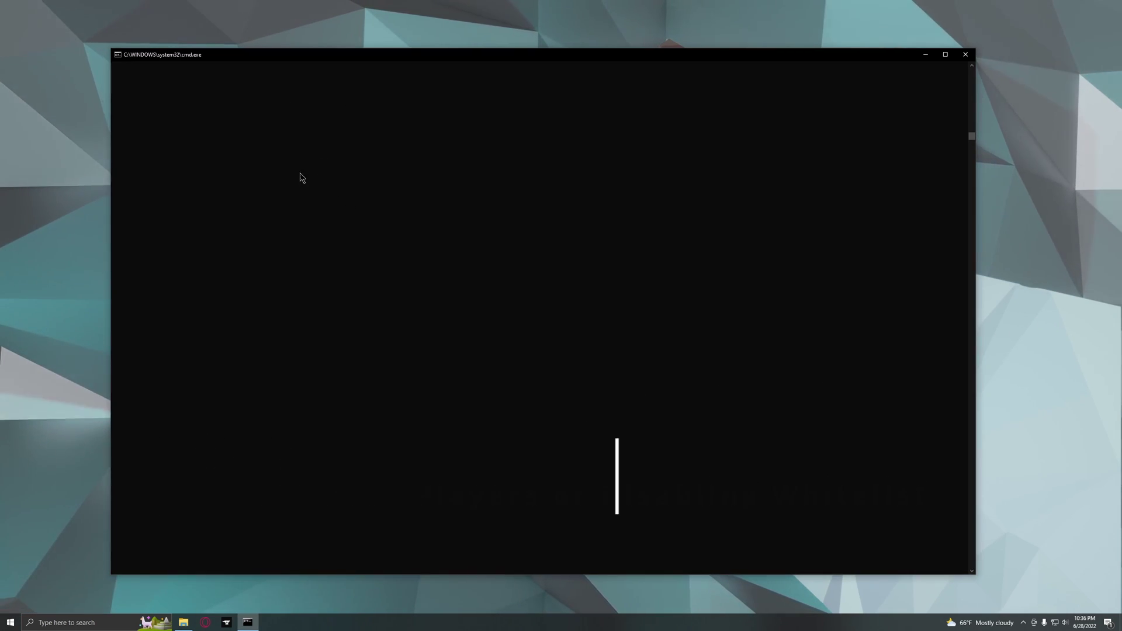
text(whitelist)
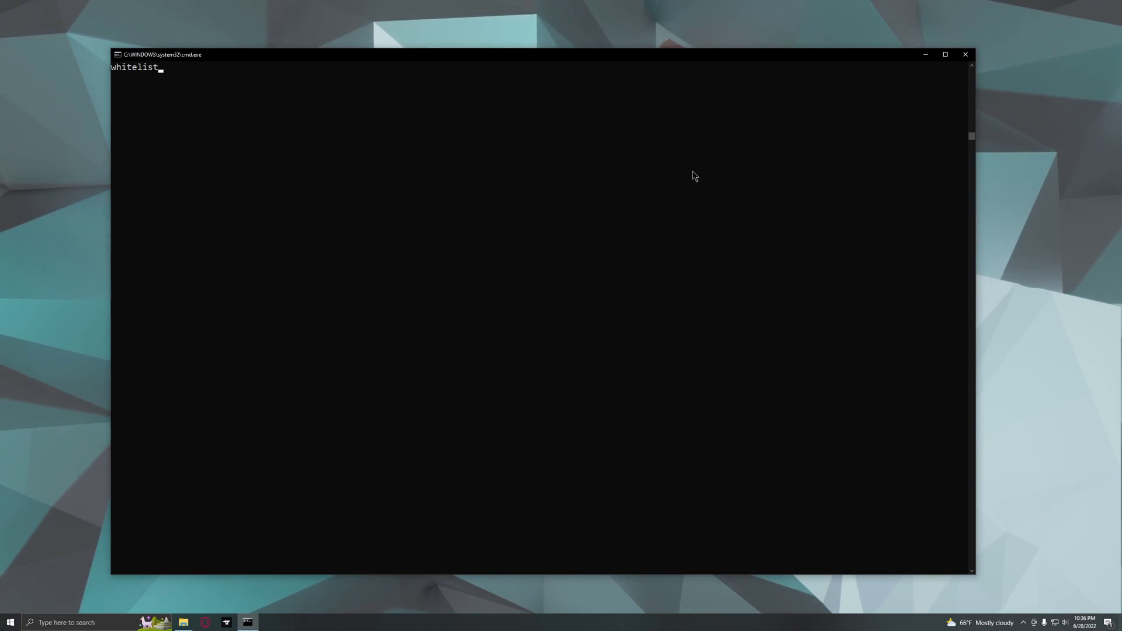
text( add ZuFy)
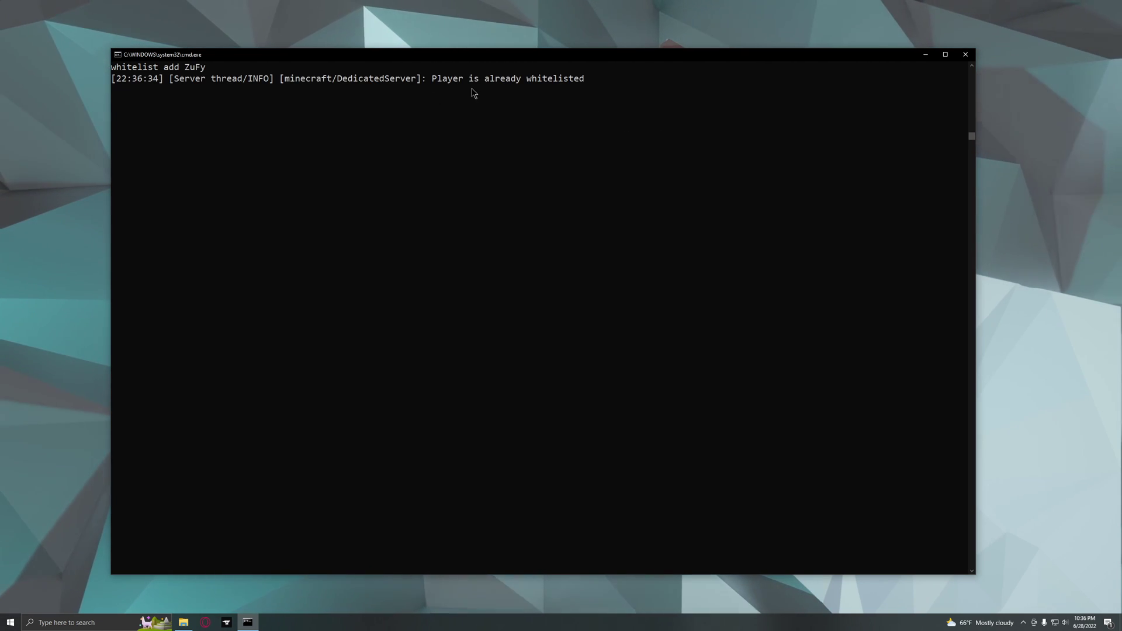
text(hitelist off)
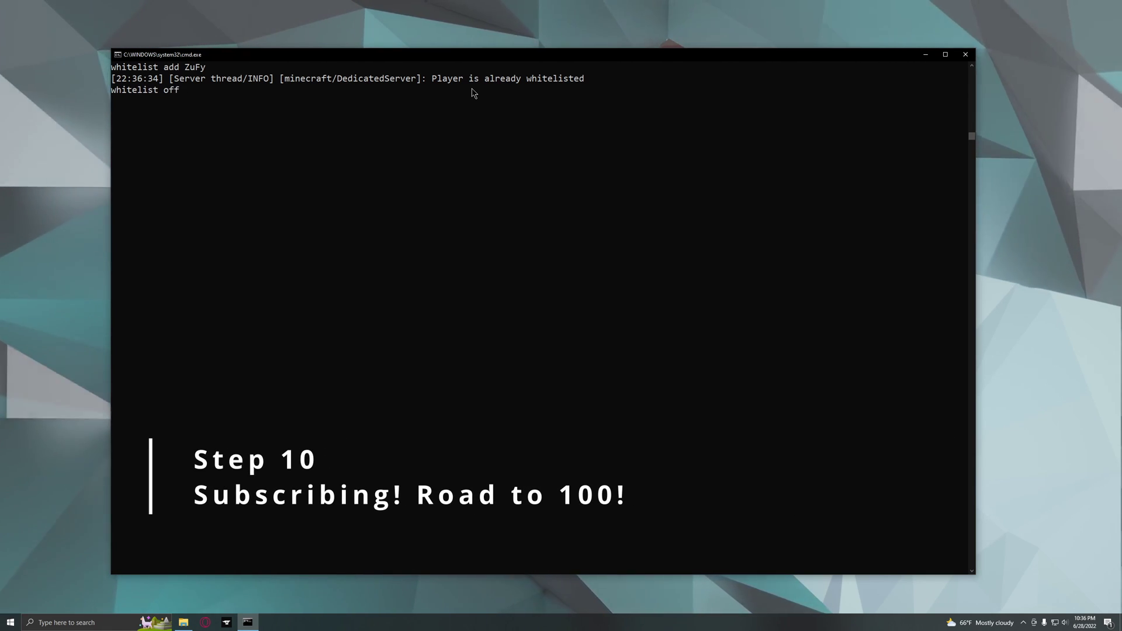
Run 'whitelist off' in the server console so anyone can join.
key(Return)
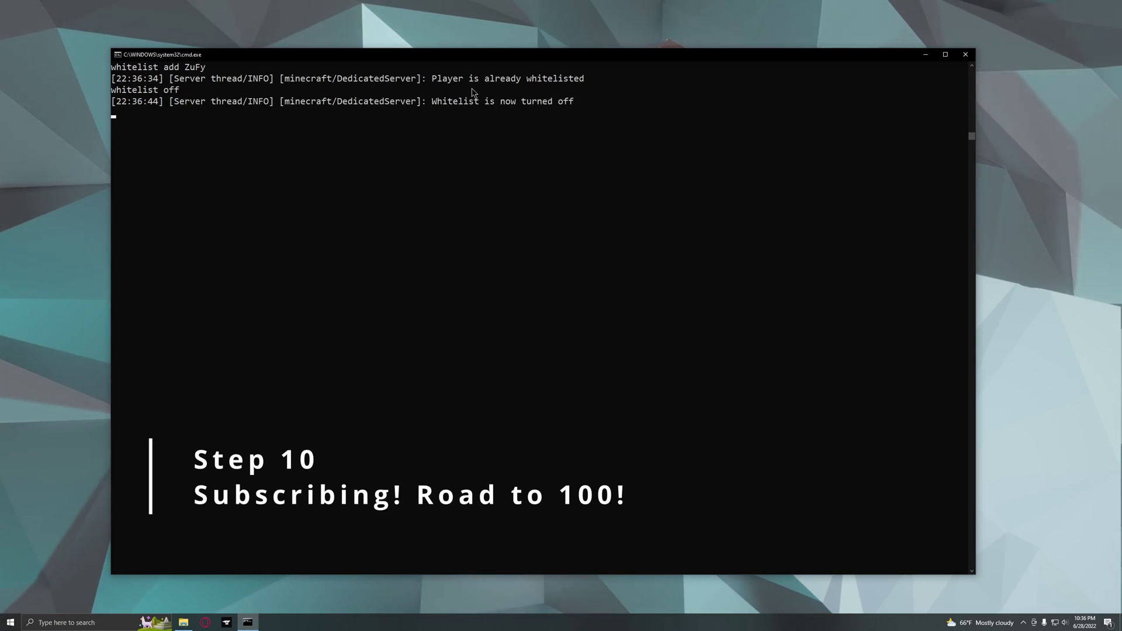